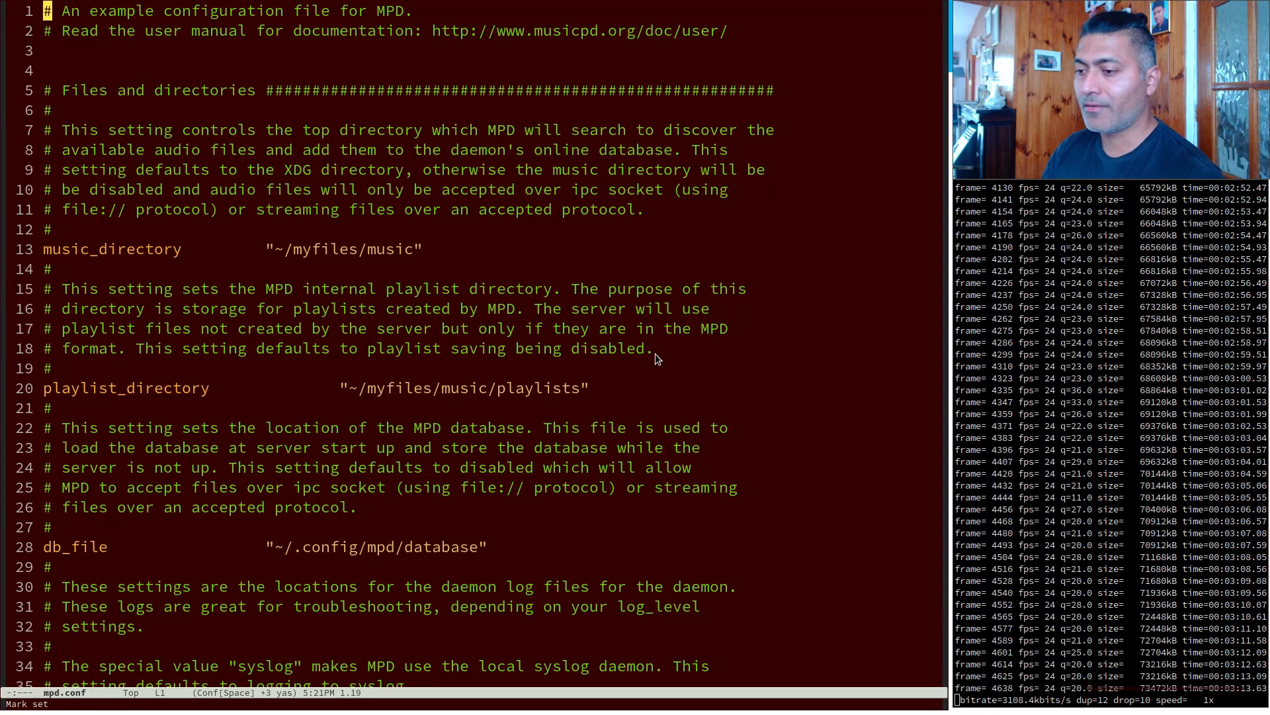
Step: Move the cursor to the end of the ~/myfiles/music path on mpd.conf's music_directory line
key("Down")
key("Down")
key("Down")
key("Down")
key("Down")
key("Down")
key("Down")
key("Down")
key("Down")
key("Down")
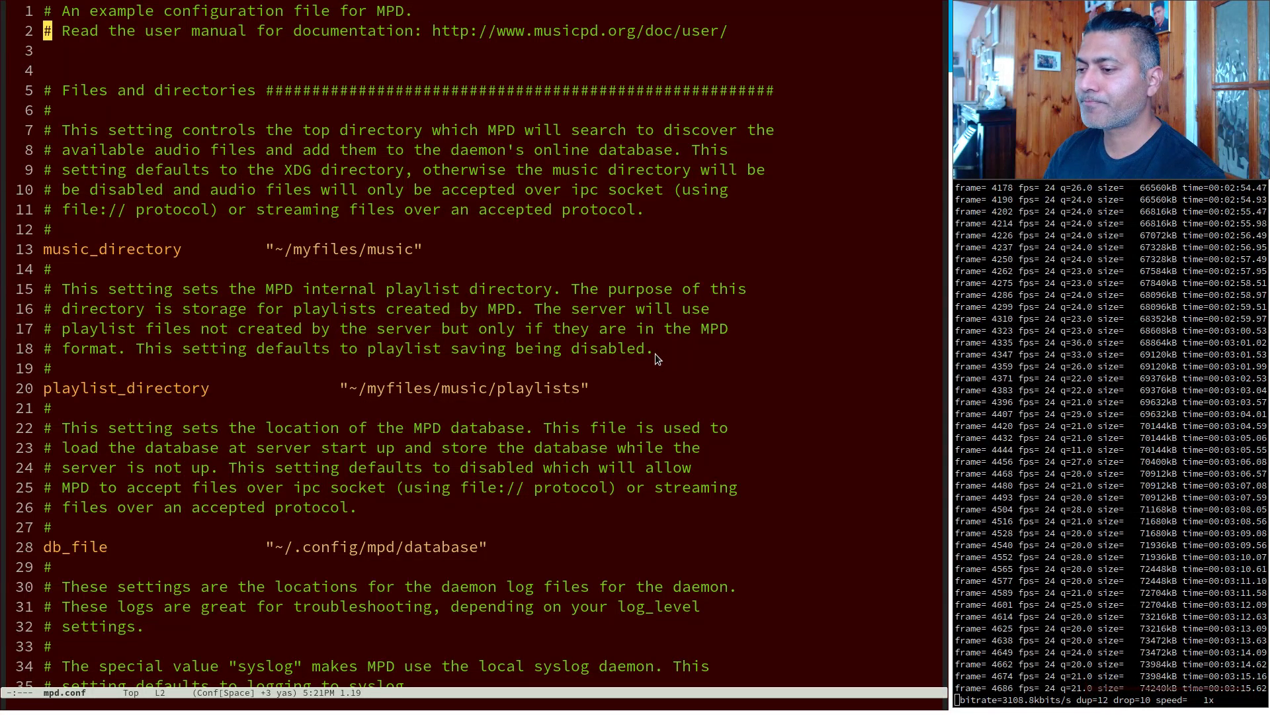
key("Down")
key("Down")
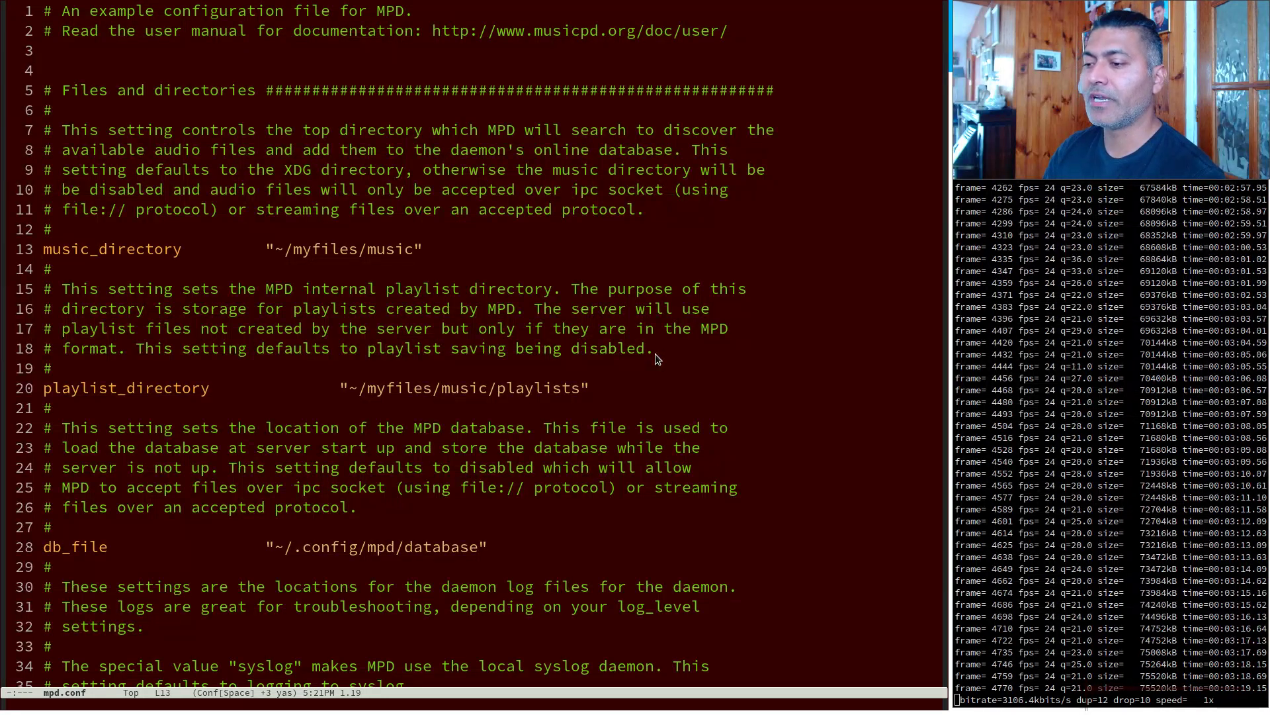
key("Right")
key("Right")
key("Right")
key("Right")
key("Right")
key("Right")
key("Right")
key("Right")
key("Right")
key("Right")
key("Right")
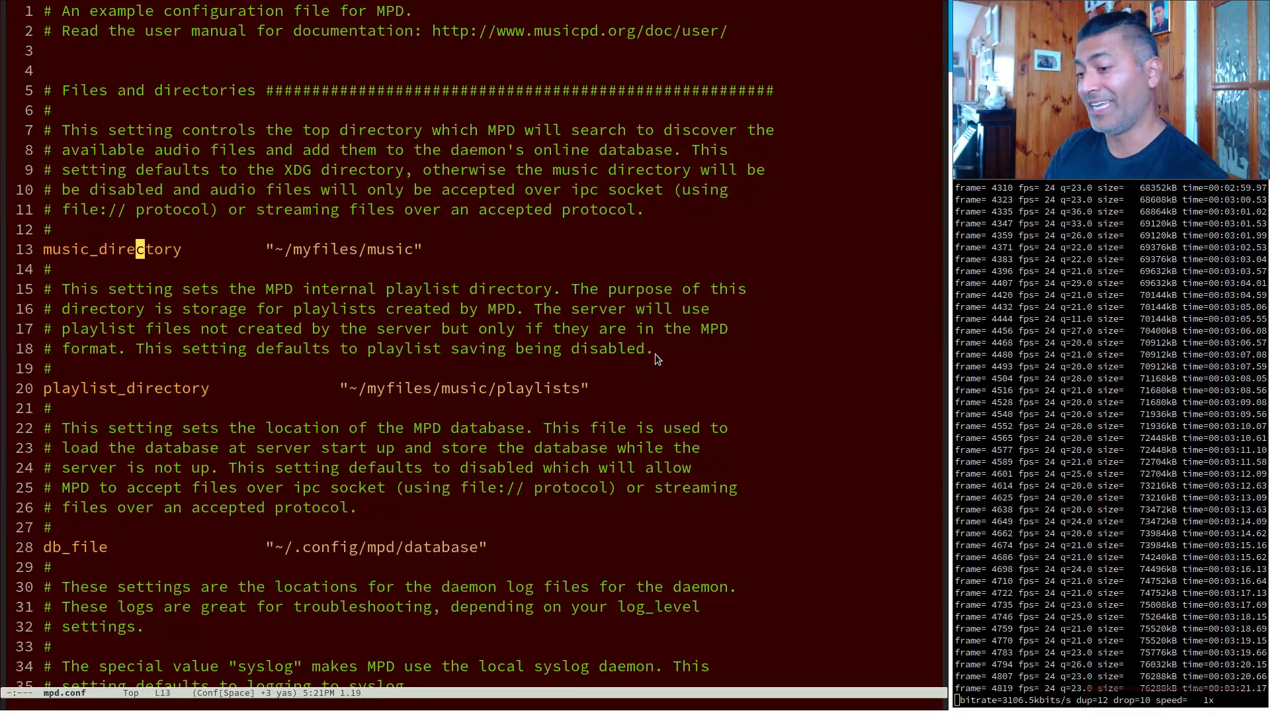
key("Right")
key("Right")
key("Right")
key("Right")
key("Right")
key("Right")
key("Right")
key("Right")
key("Right")
key("Right")
key("Right")
key("Right")
key("Right")
key("Right")
key("Right")
key("Right")
key("Right")
key("Right")
key("Right")
key("Right")
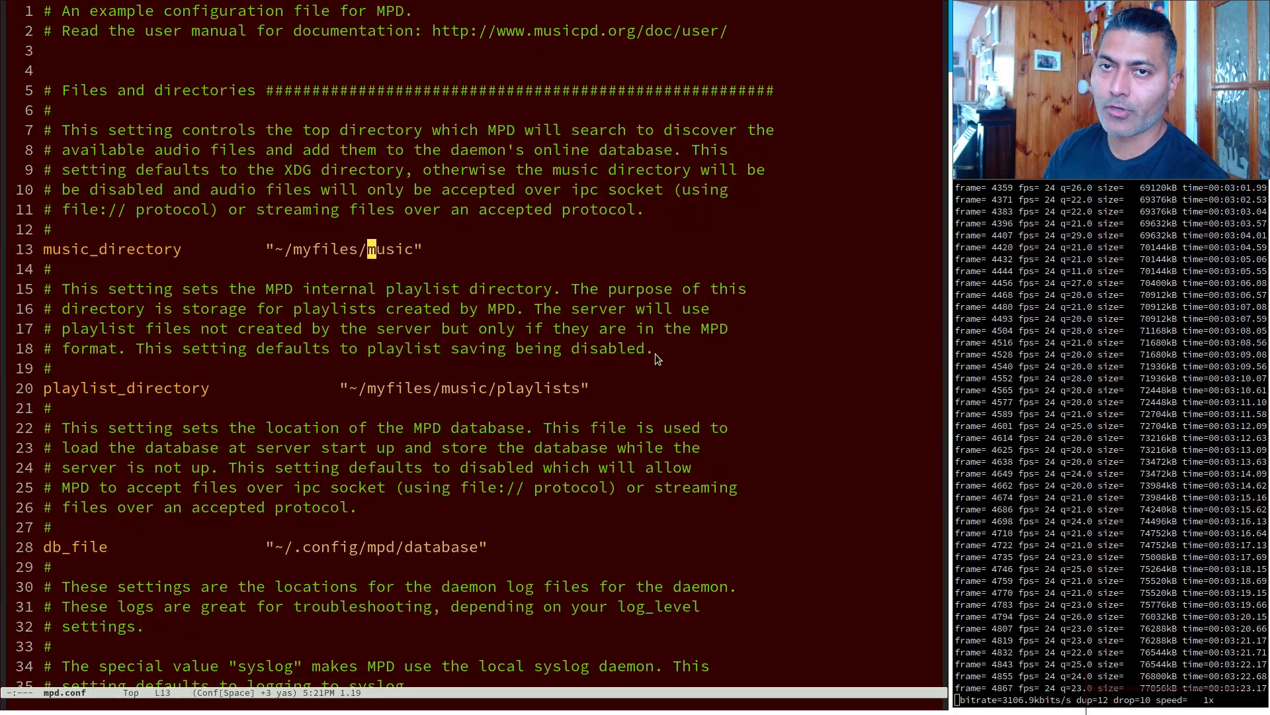
key("Right")
key("Right")
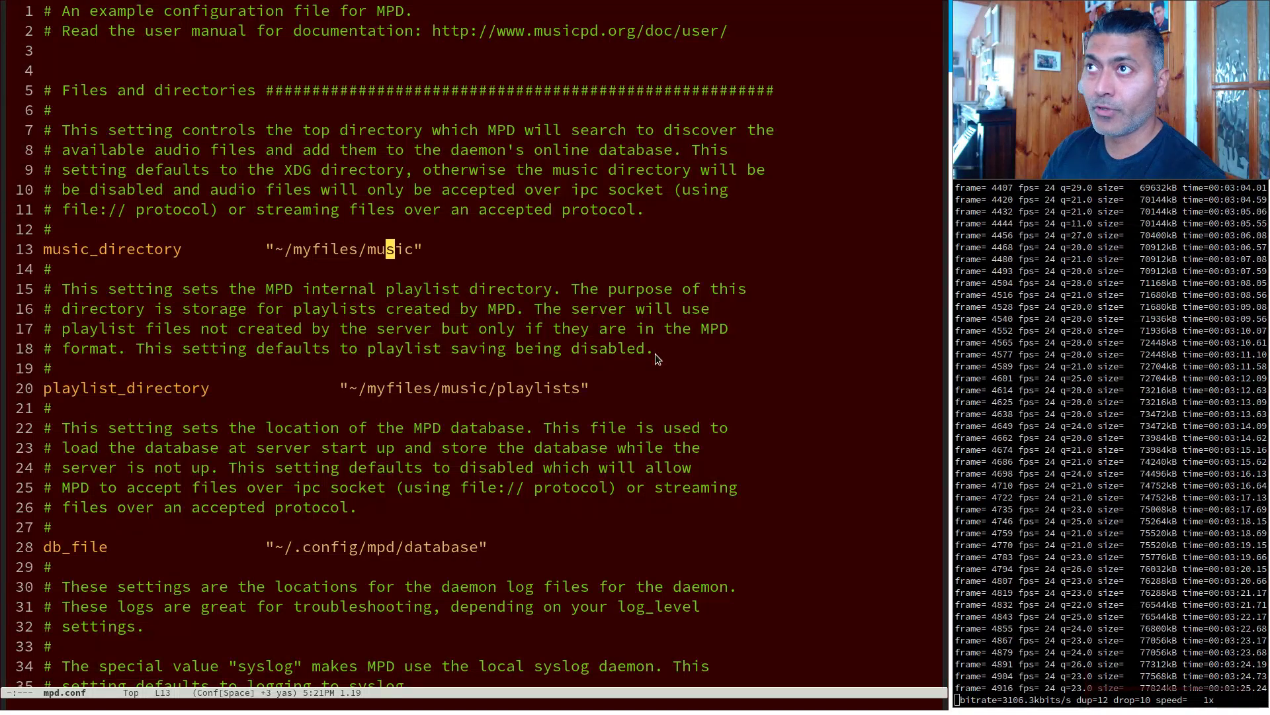
key("Right")
key("Right")
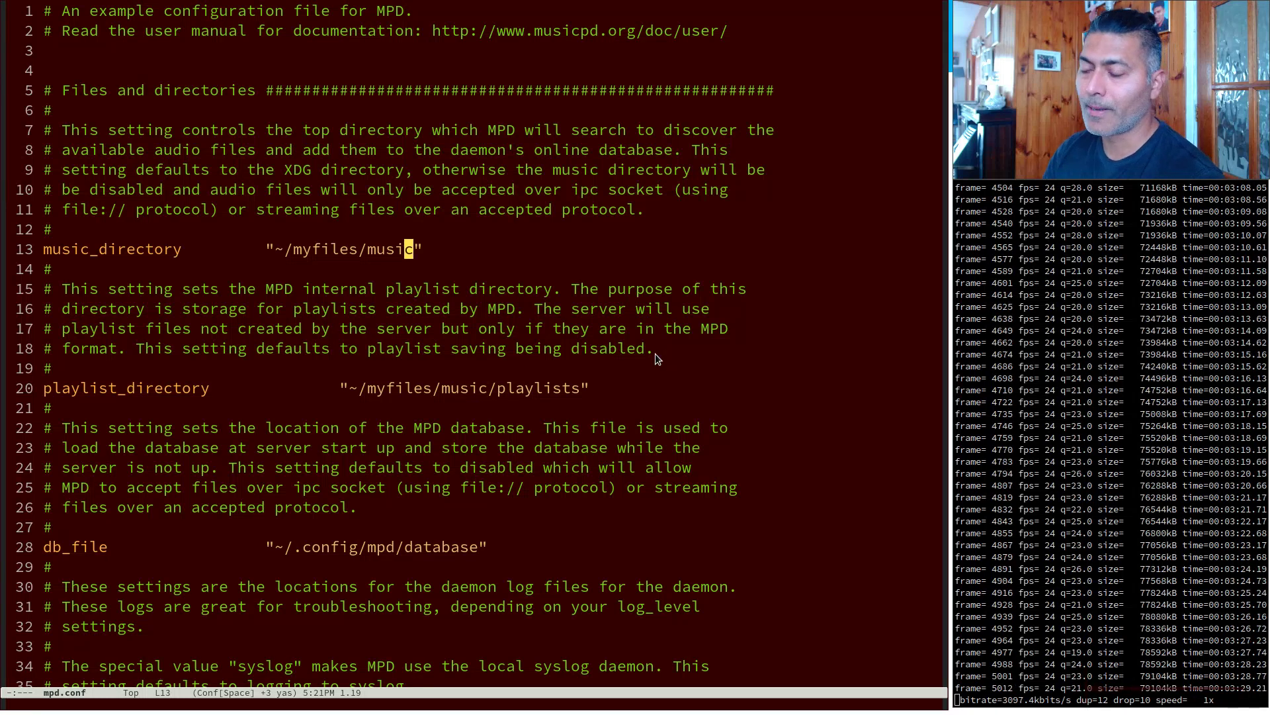
key("Right")
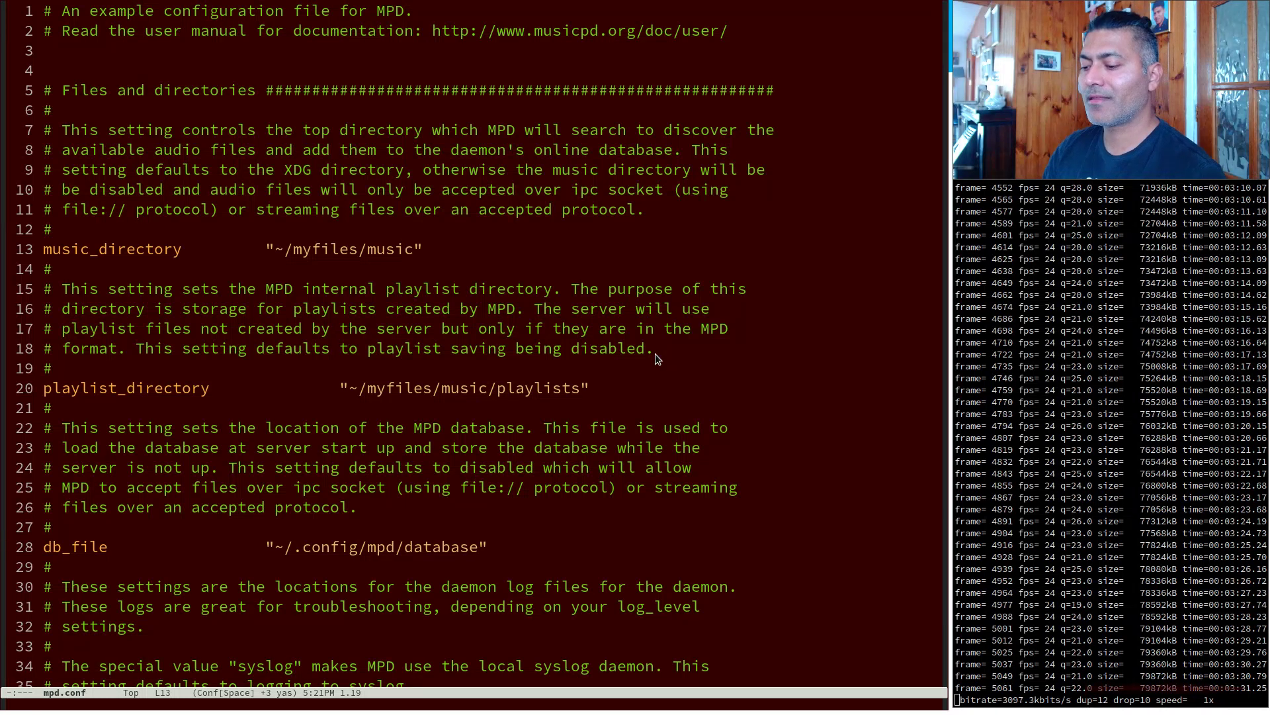
Step: Open an enlarged terminal and list ~/myfiles/music with ls -alt
key("super+Return")
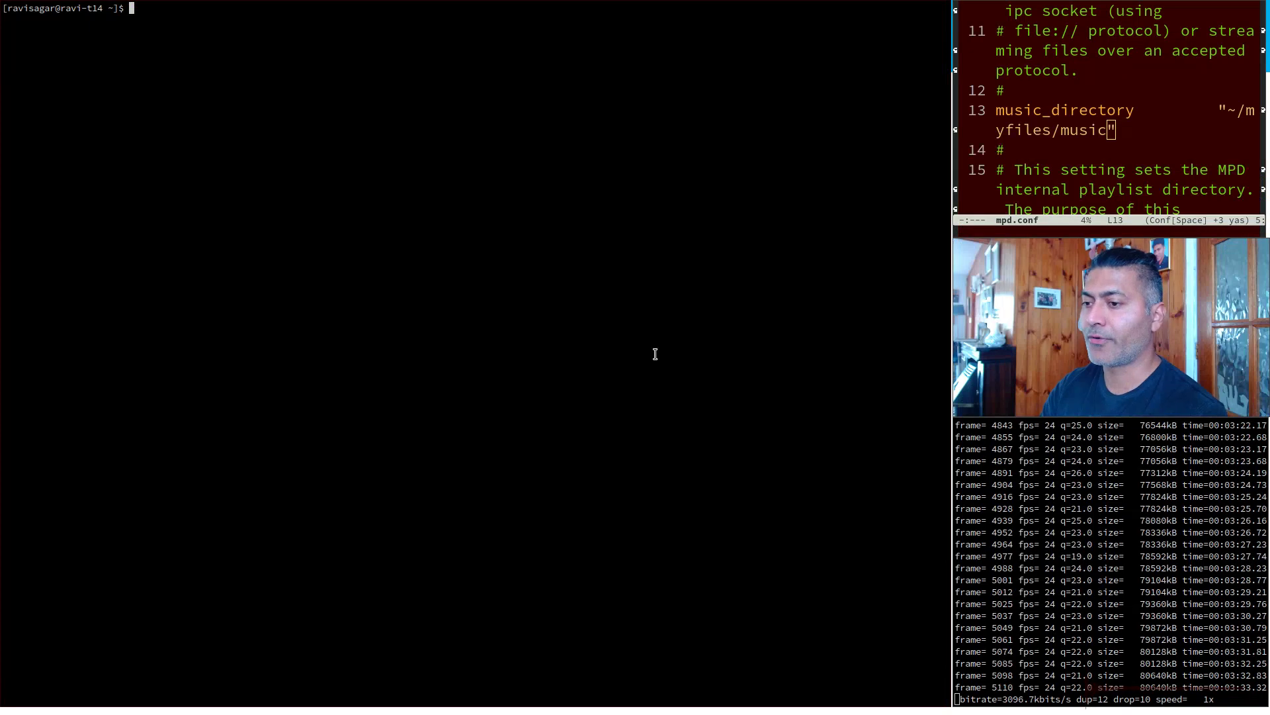
key("ctrl+plus")
key("ctrl+plus")
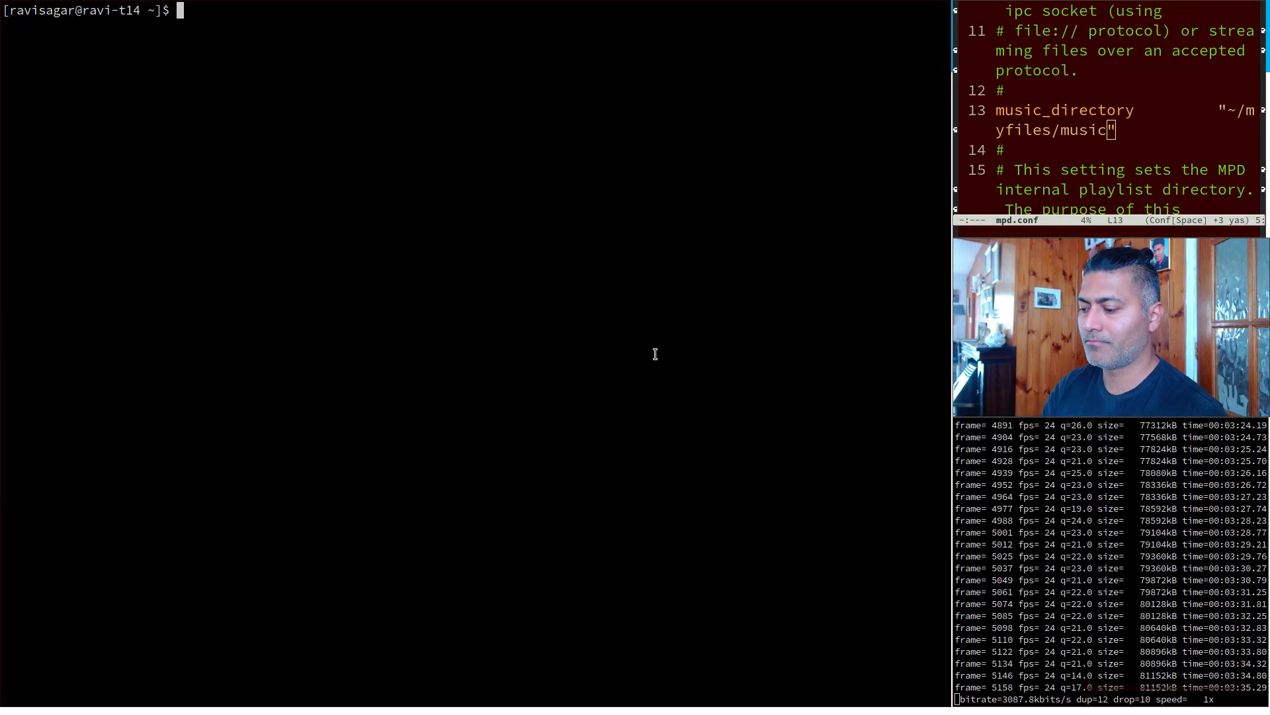
type("ls -alt myfiles/")
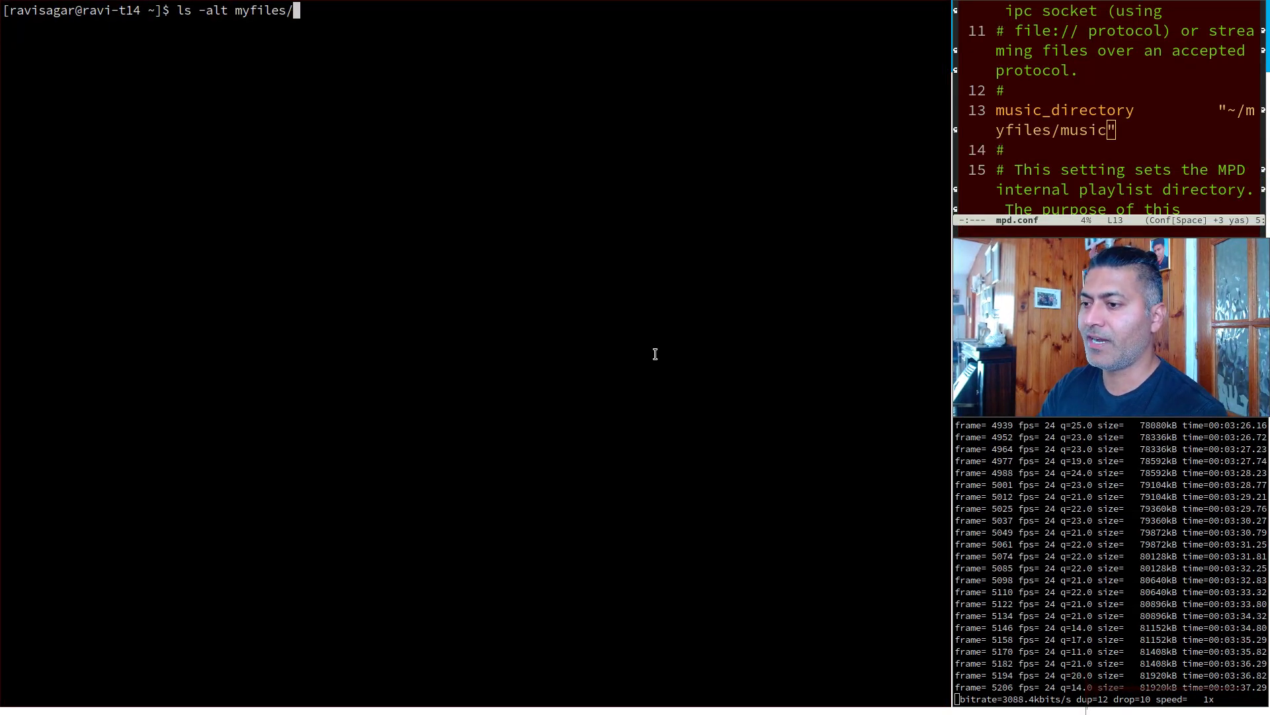
type("music/")
key("Return")
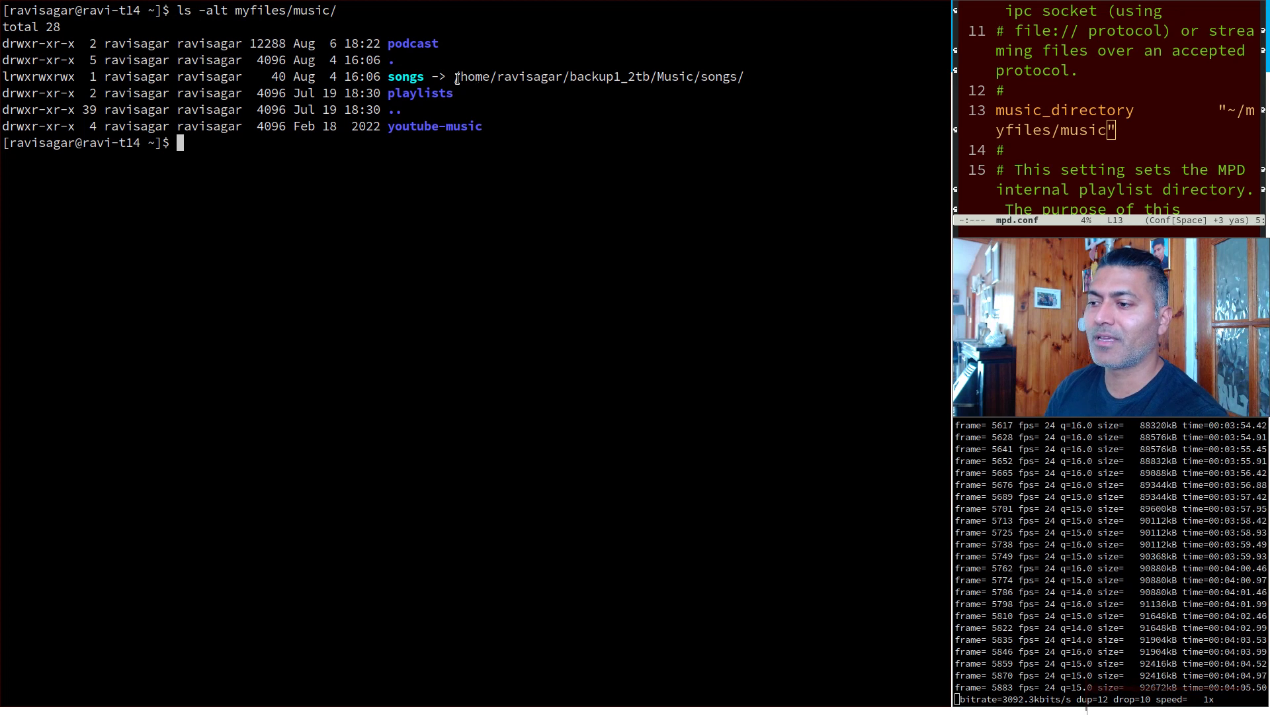
Step: Examine the songs symlink's backup-drive target and list myfiles/music/songs
left_click_drag(454, 78, 722, 79)
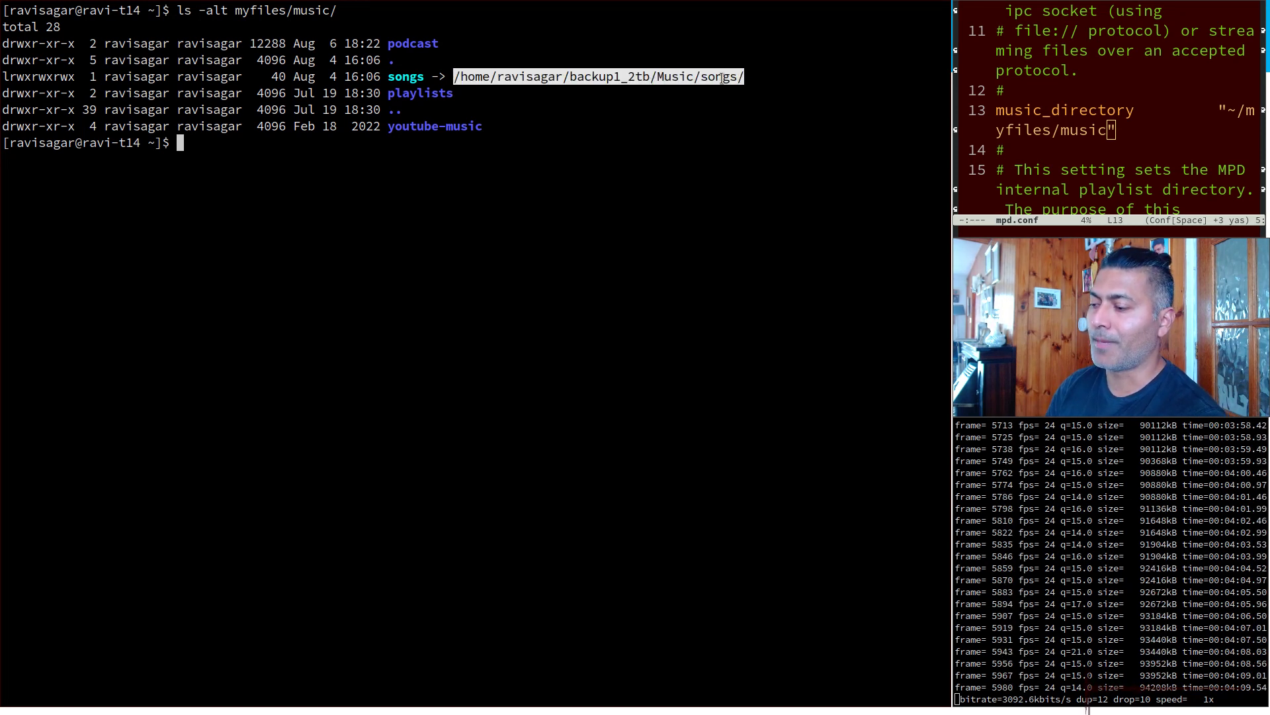
left_click(663, 129)
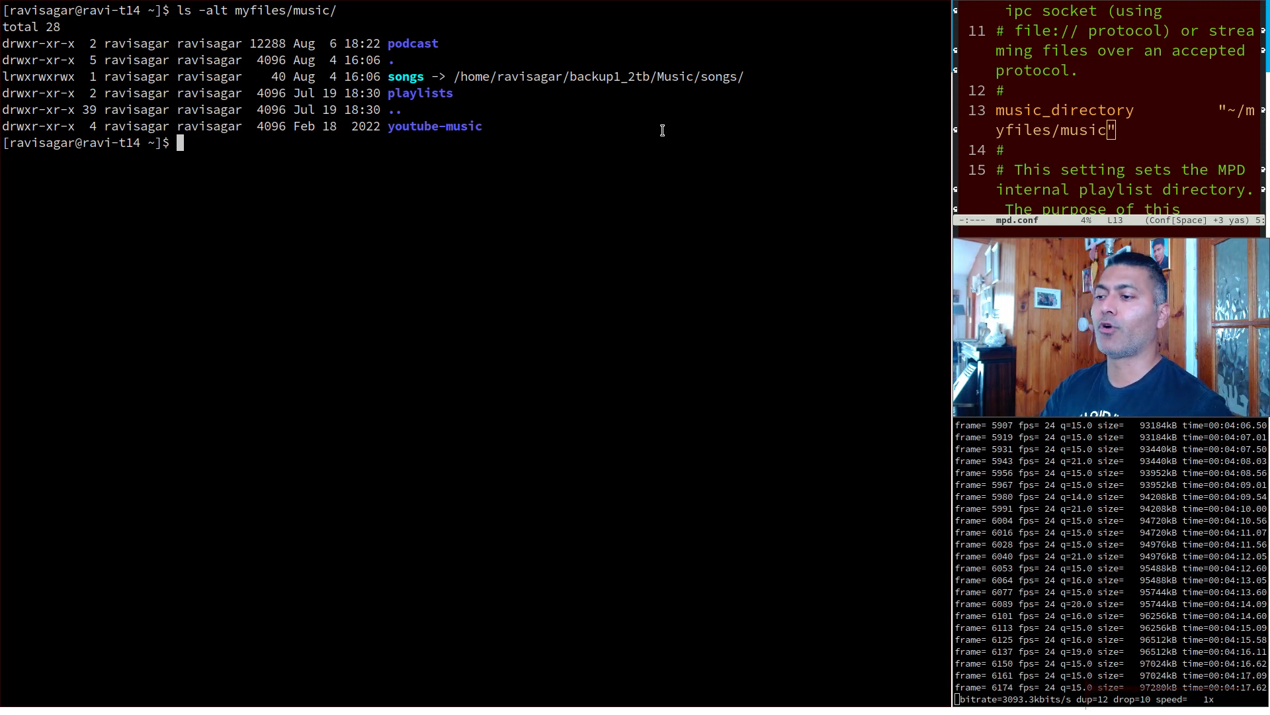
key("Up")
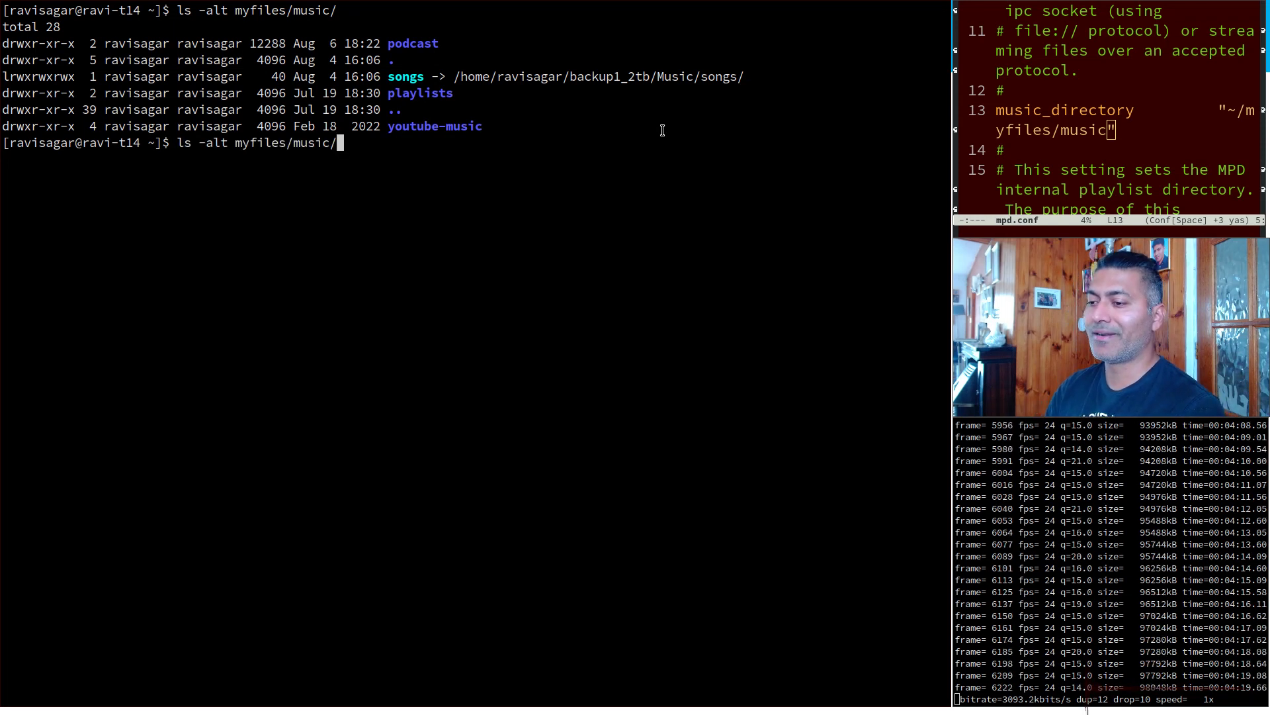
type("songs")
key("Return")
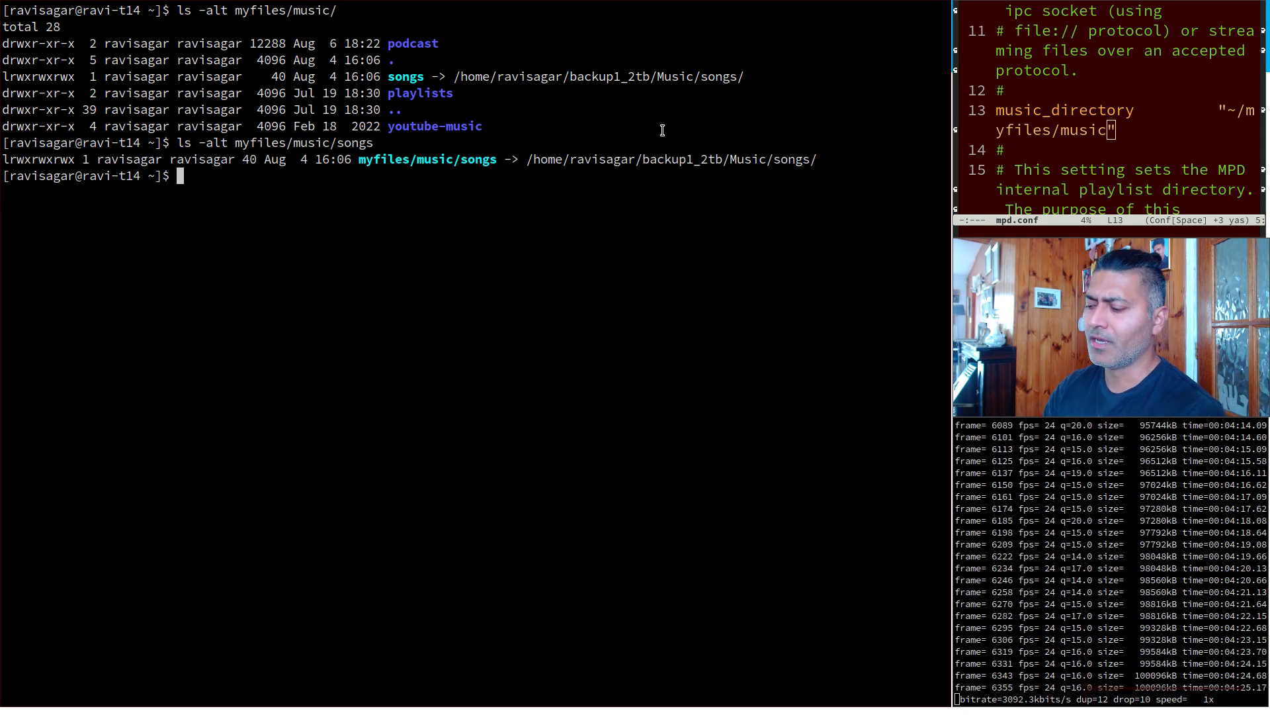
Step: Swap mpd.conf back to the main area and move down to the playlist_directory comments
key("super+Return")
key("Down")
key("Down")
key("Down")
key("Down")
key("Down")
key("Down")
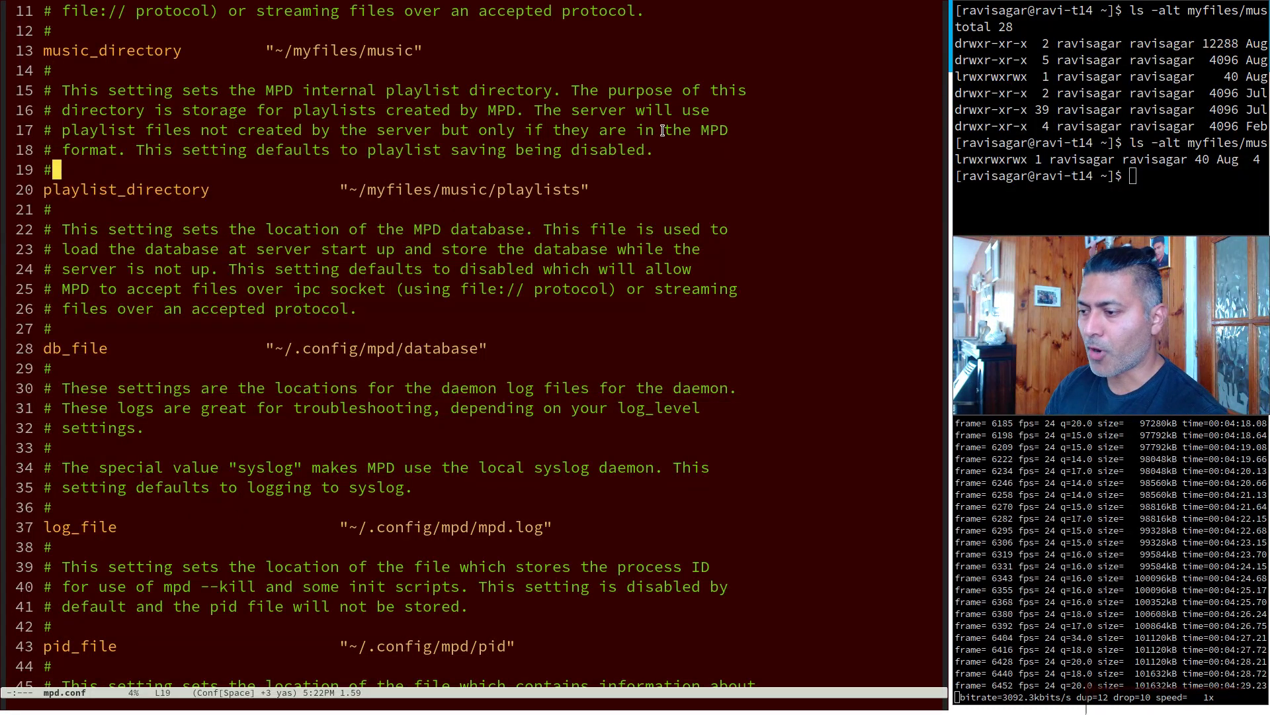
key("Down")
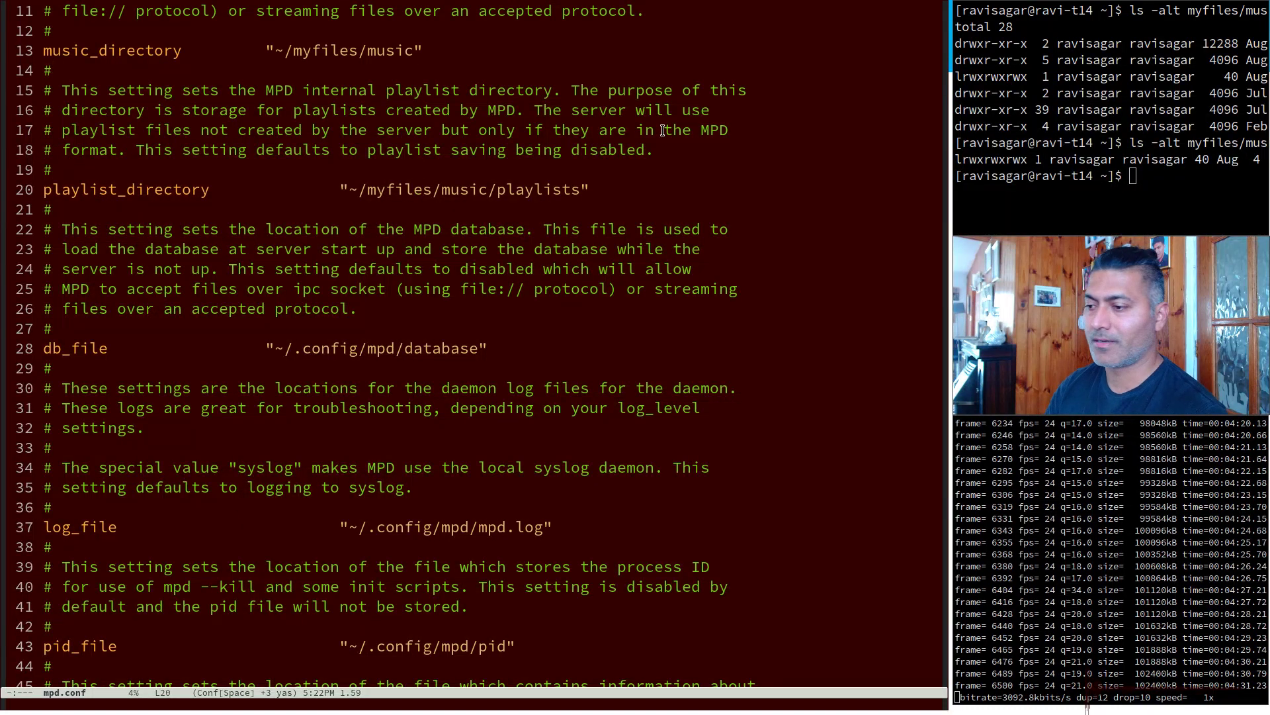
Step: List the .m3u files with ls -alt myfiles/music/playlists/
key("super+Return")
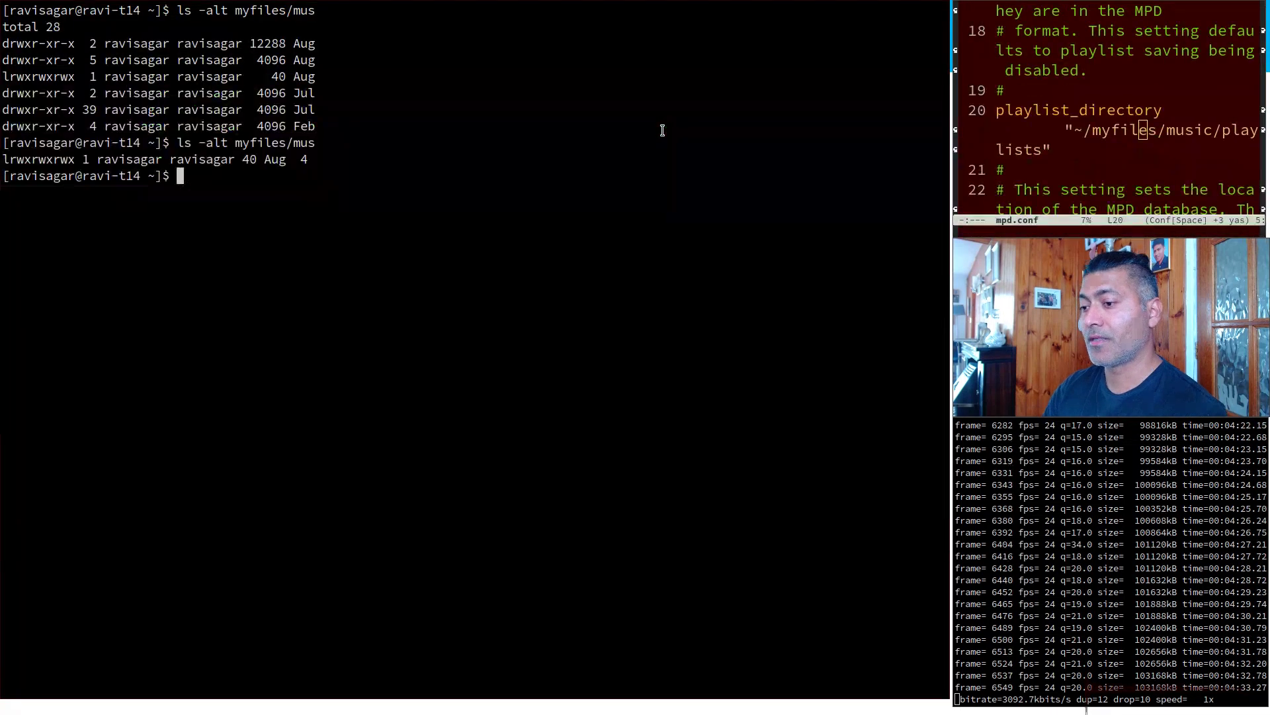
key("Up")
key("BackSpace")
key("BackSpace")
key("BackSpace")
key("BackSpace")
key("BackSpace")
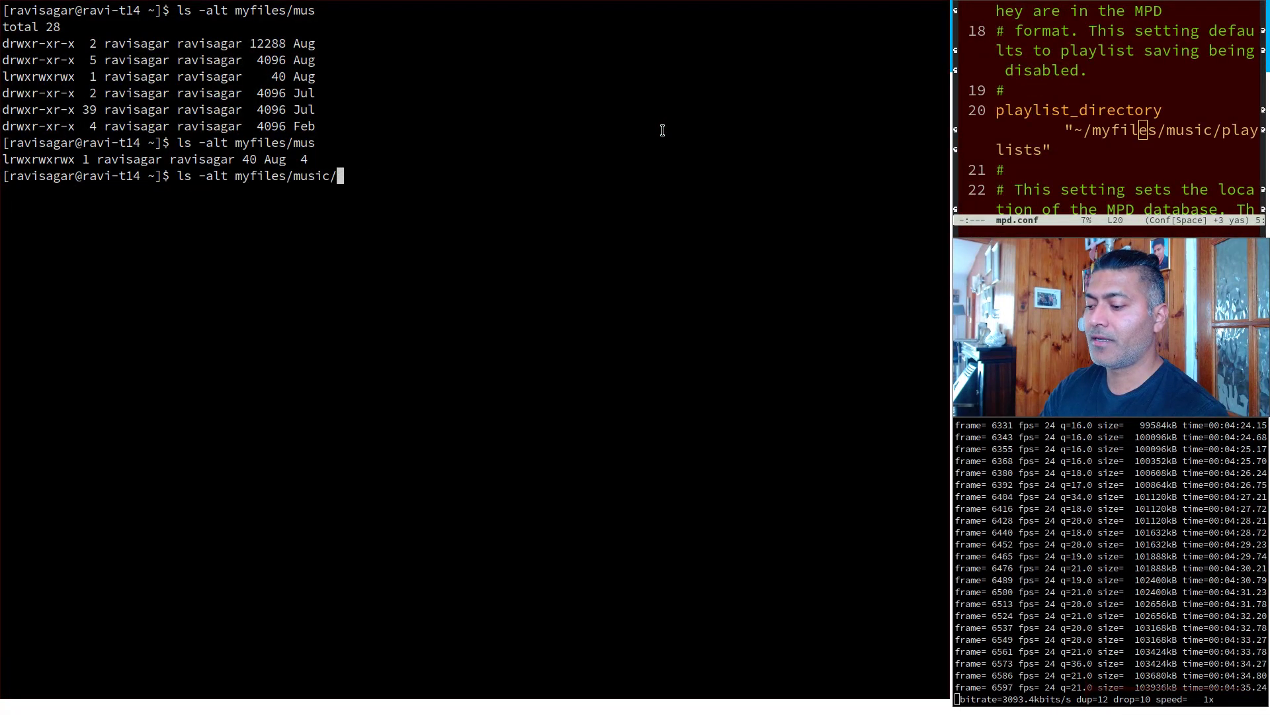
type("playlists/")
key("Return")
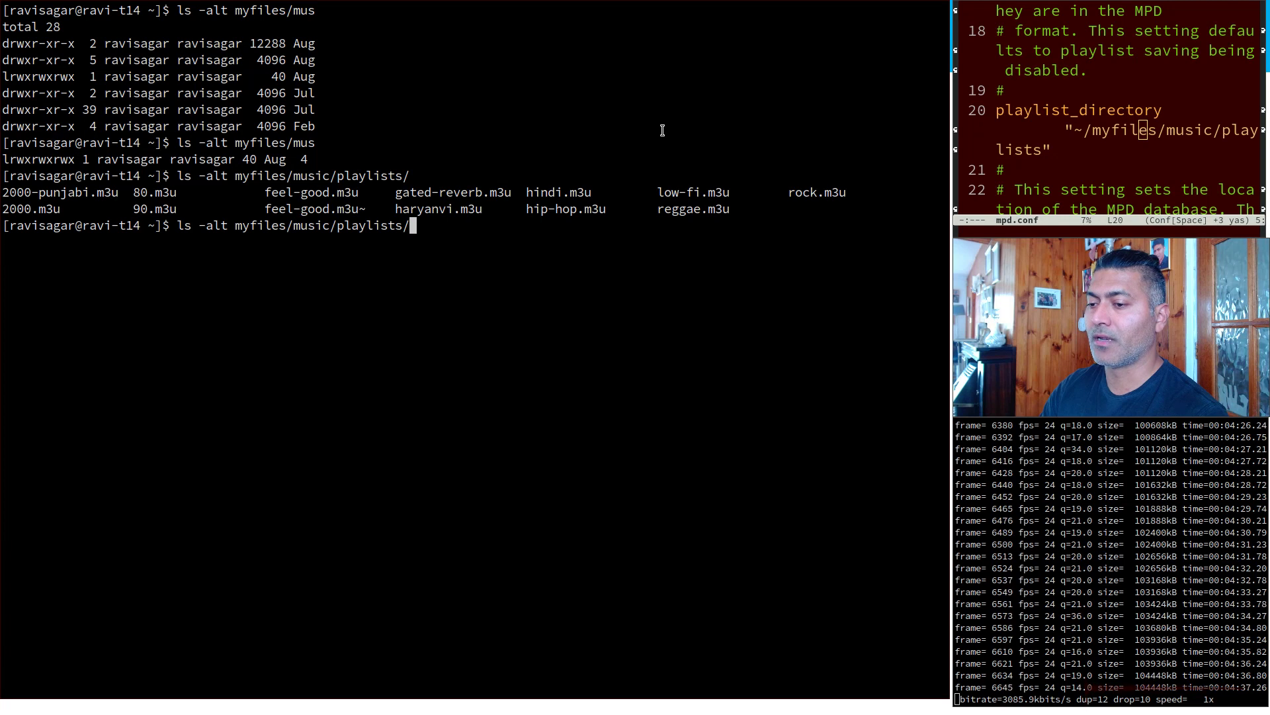
Step: Read rock.m3u with less, quit, and swap back to mpd.conf
type("roc")
key("Tab")
key("ctrl+a")
key("alt+f")
key("alt+f")
key("BackSpace")
key("BackSpace")
key("BackSpace")
key("BackSpace")
key("BackSpace")
key("BackSpace")
type("ess")
key("Return")
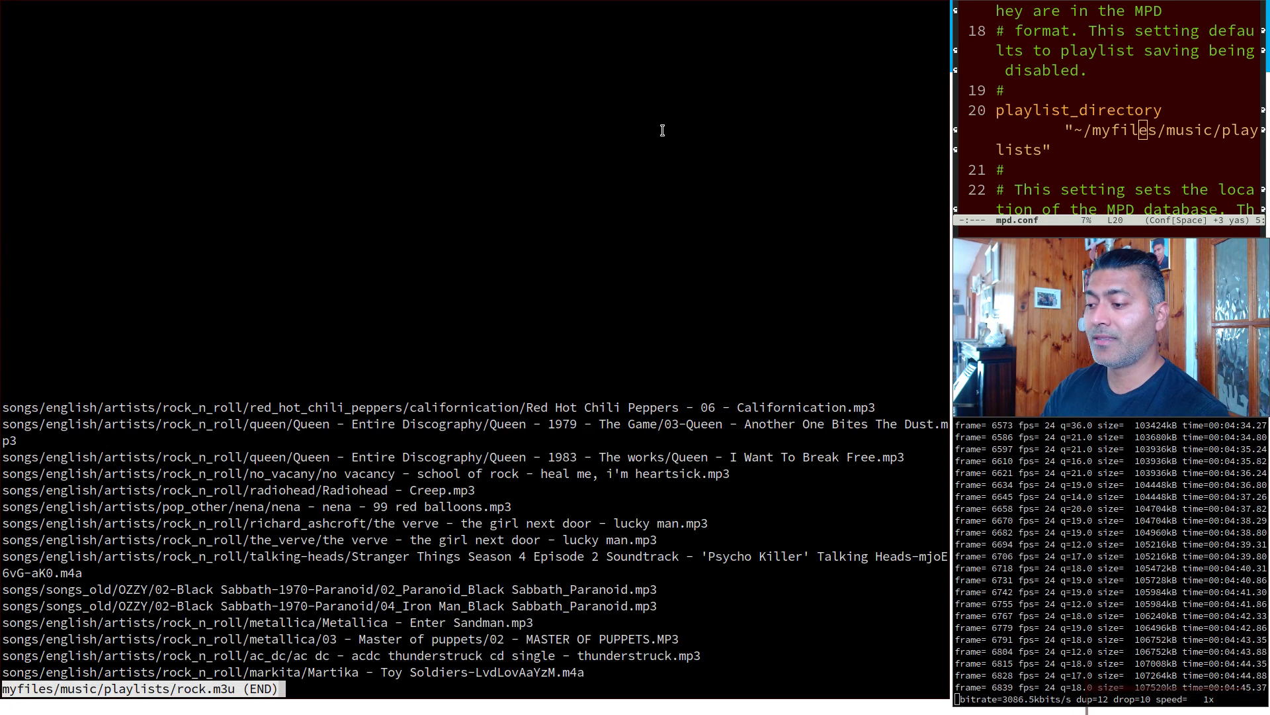
key("q")
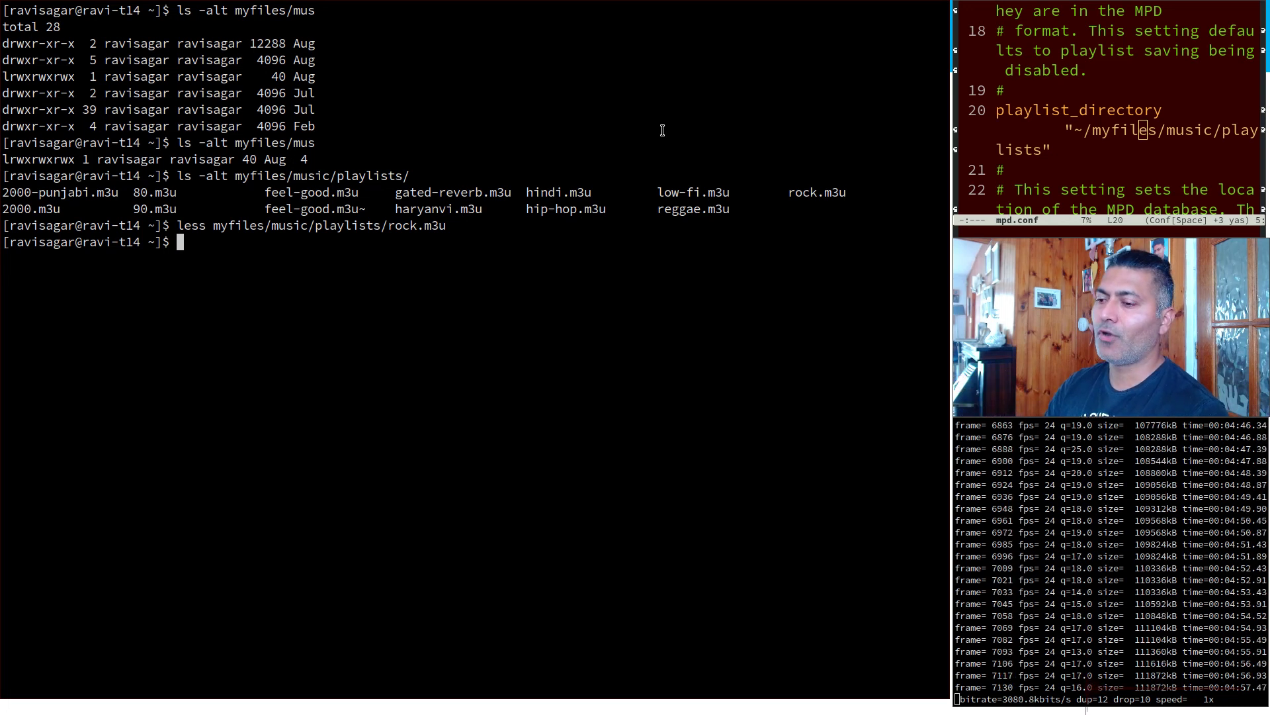
key("super+Return")
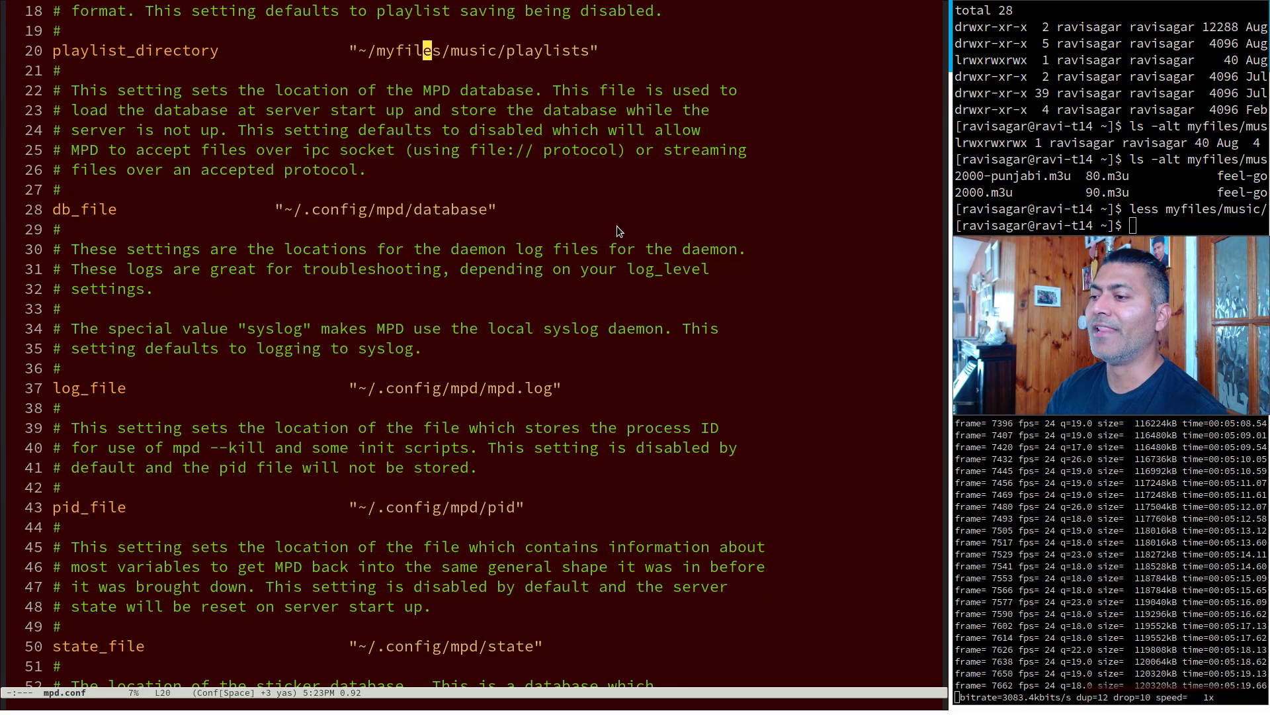
Step: Reopen rock.m3u in less and select its first song path entry
key("super+Return")
key("Up")
key("Up")
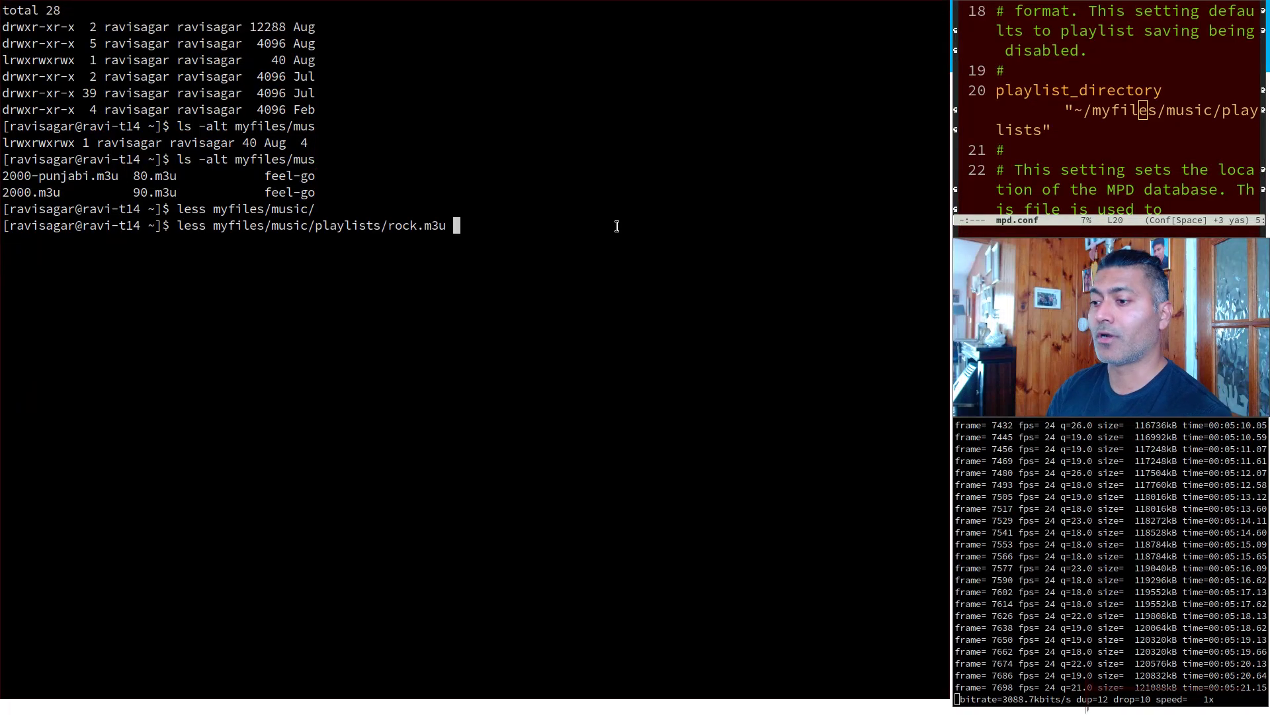
key("Return")
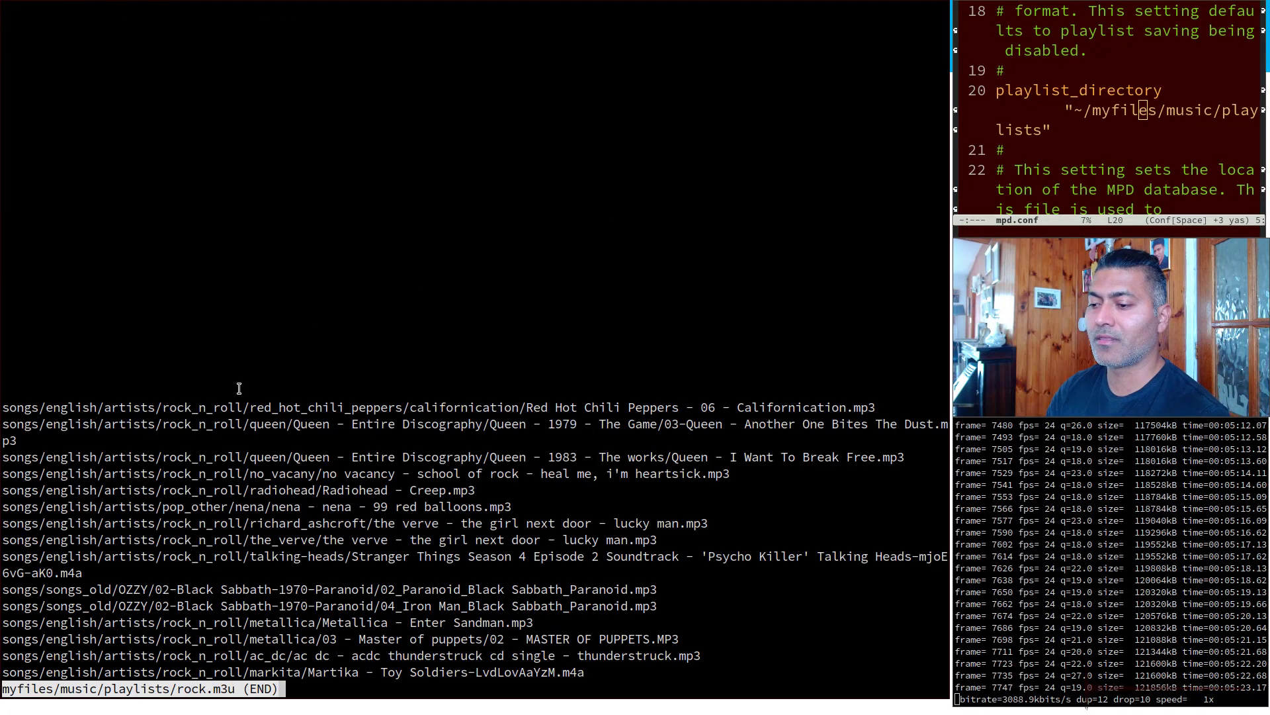
triple_click(180, 404)
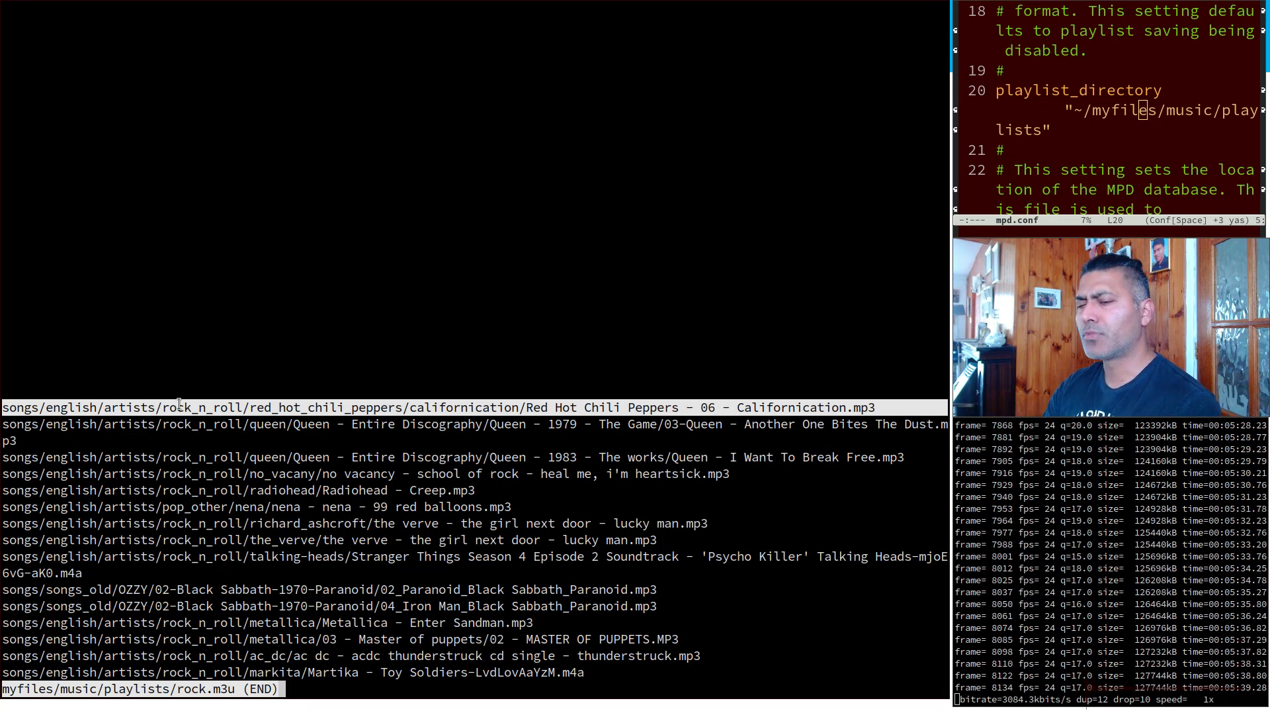
key("super+Return")
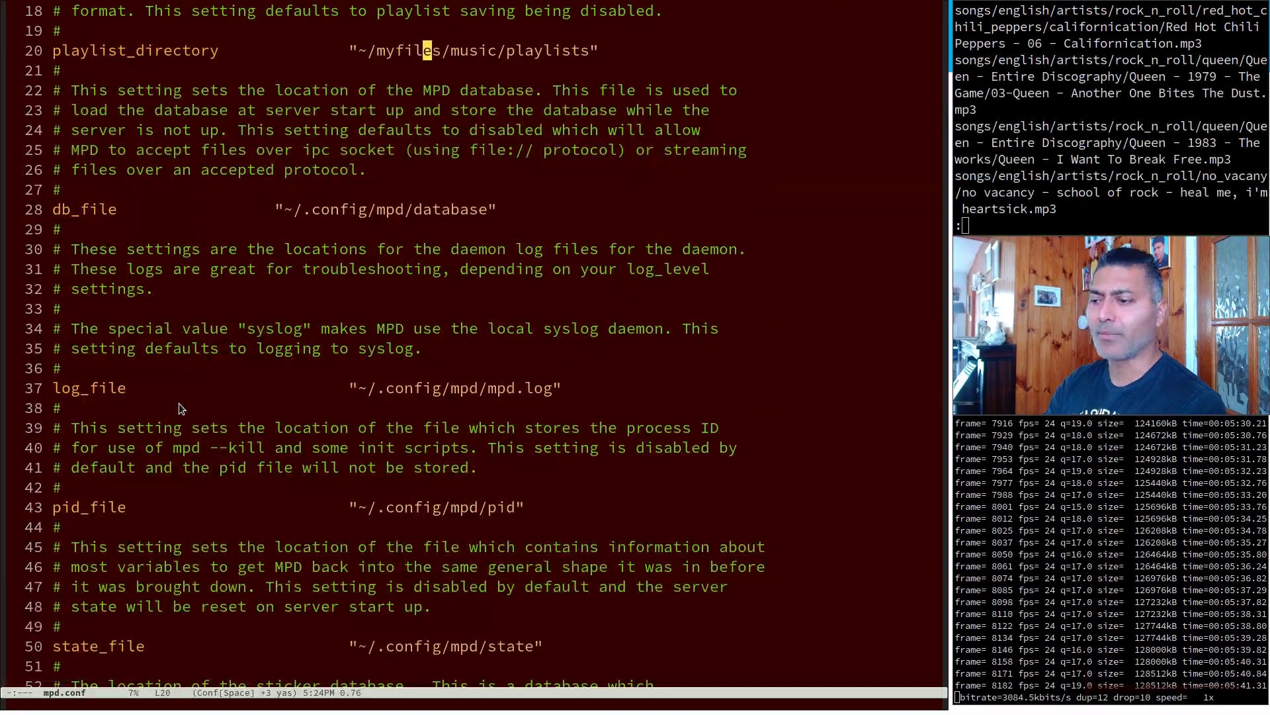
key("Down")
key("Down")
key("Down")
key("Down")
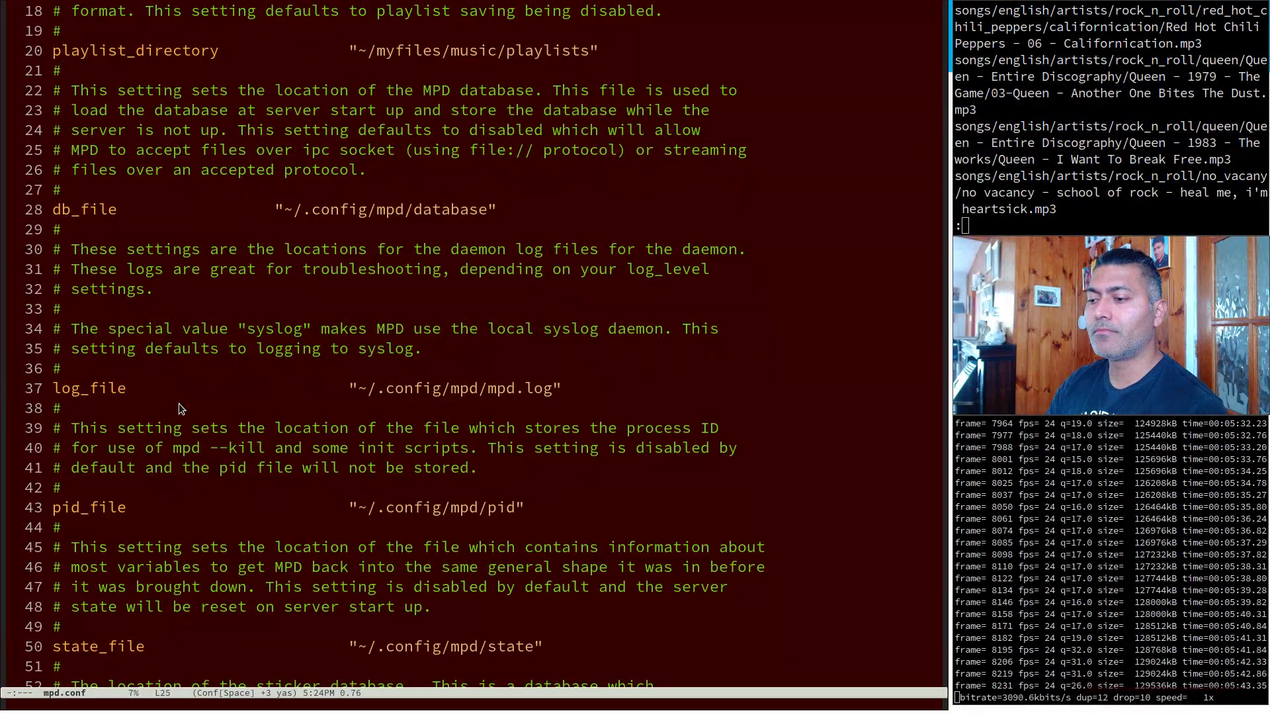
key("Down")
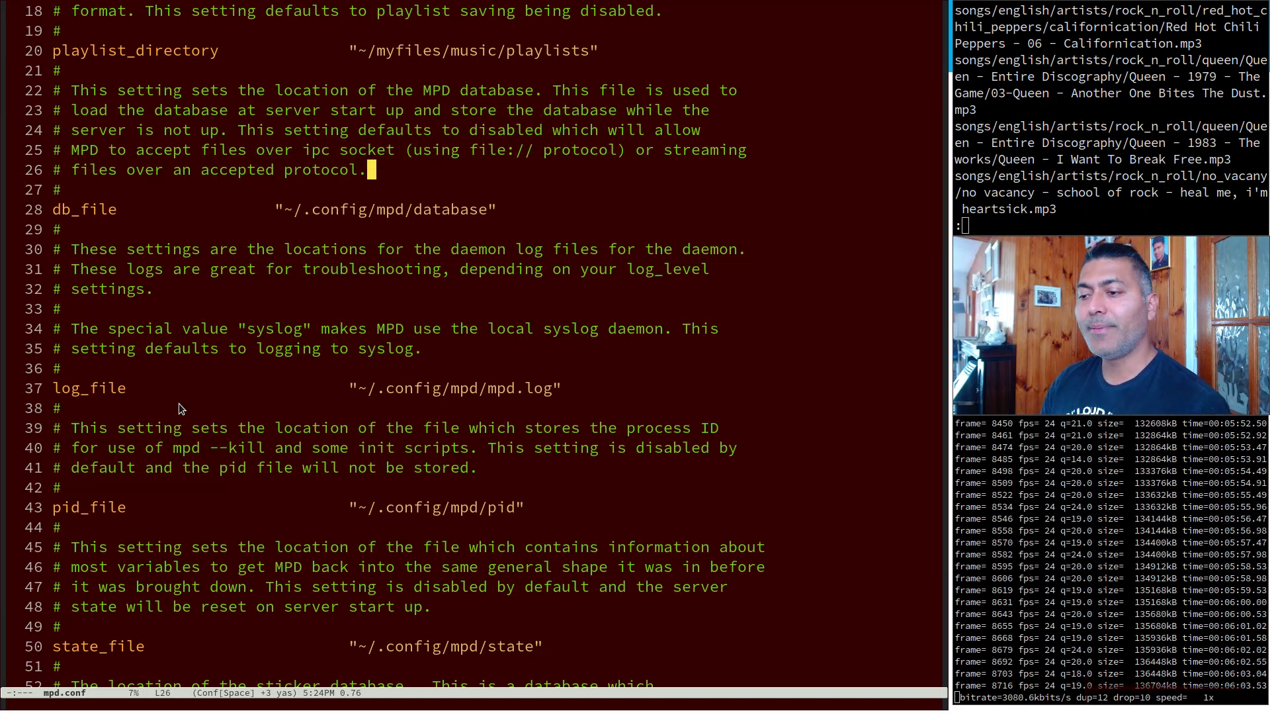
key("Down")
key("Down")
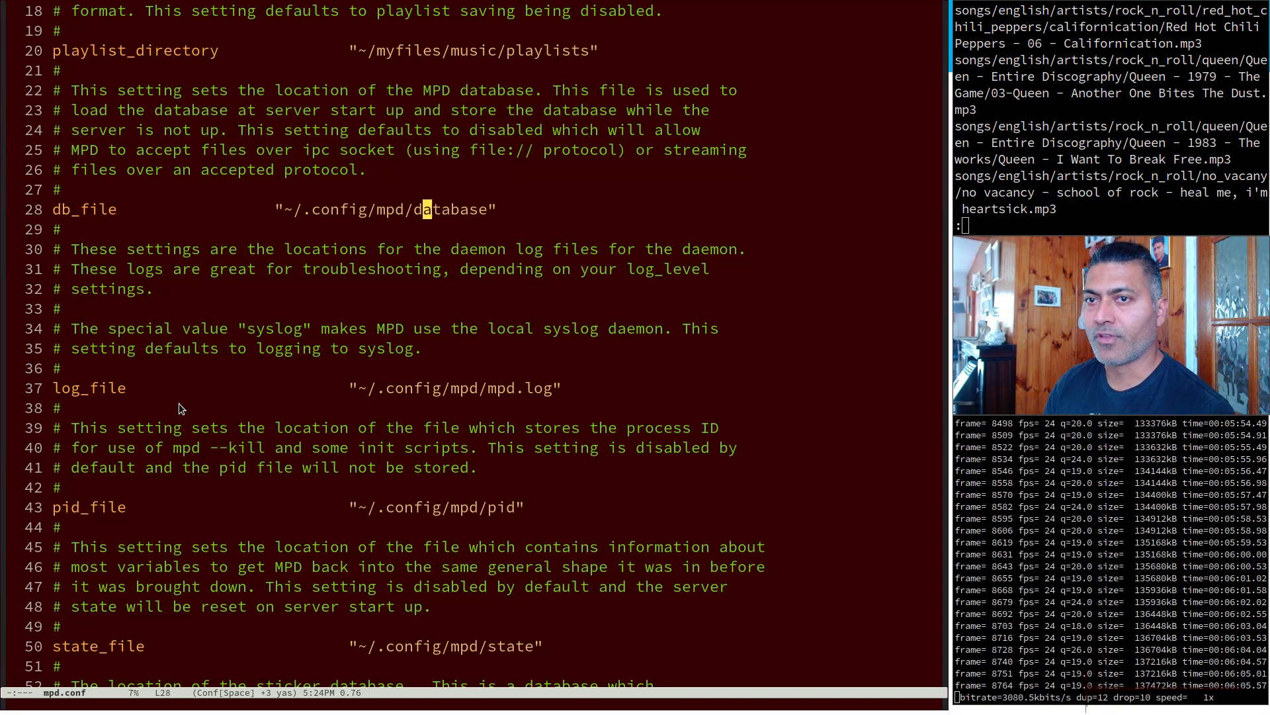
key("Left")
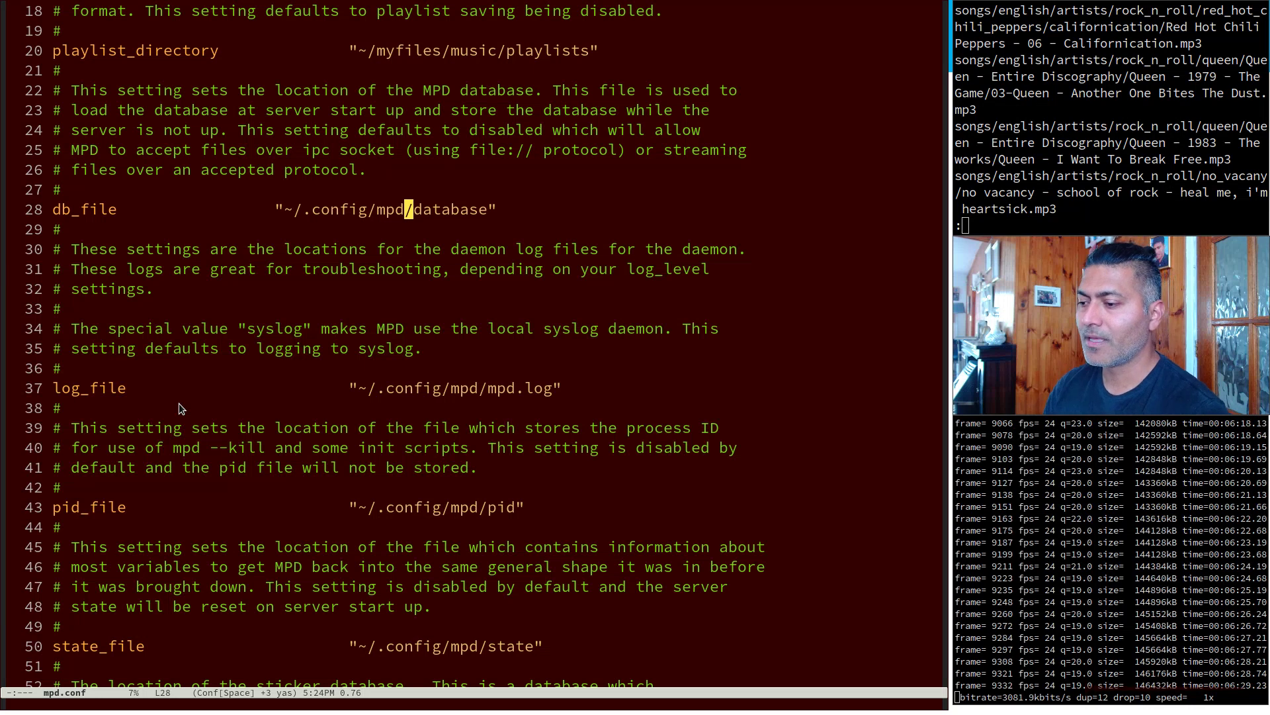
key("Down")
key("Down")
key("Down")
key("Down")
key("Down")
key("Down")
key("Down")
key("Down")
key("Down")
key("Down")
key("Down")
key("Down")
key("Down")
key("Down")
key("Down")
key("Down")
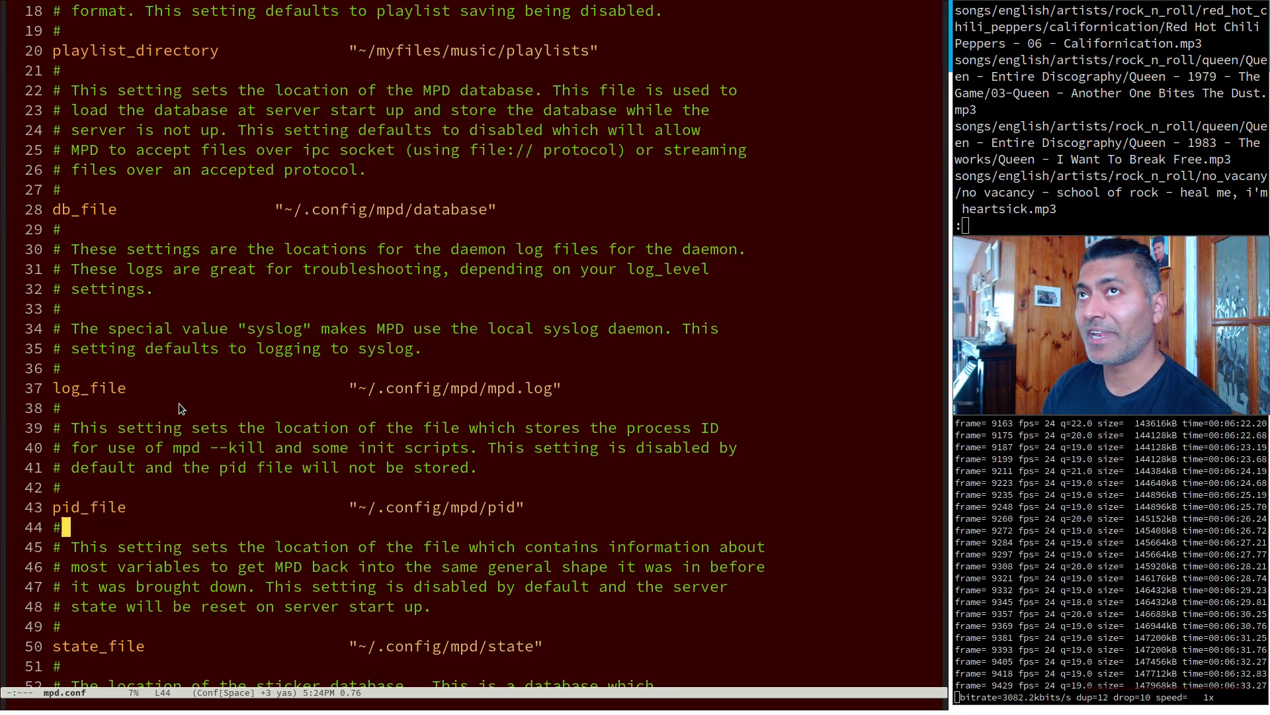
key("Down")
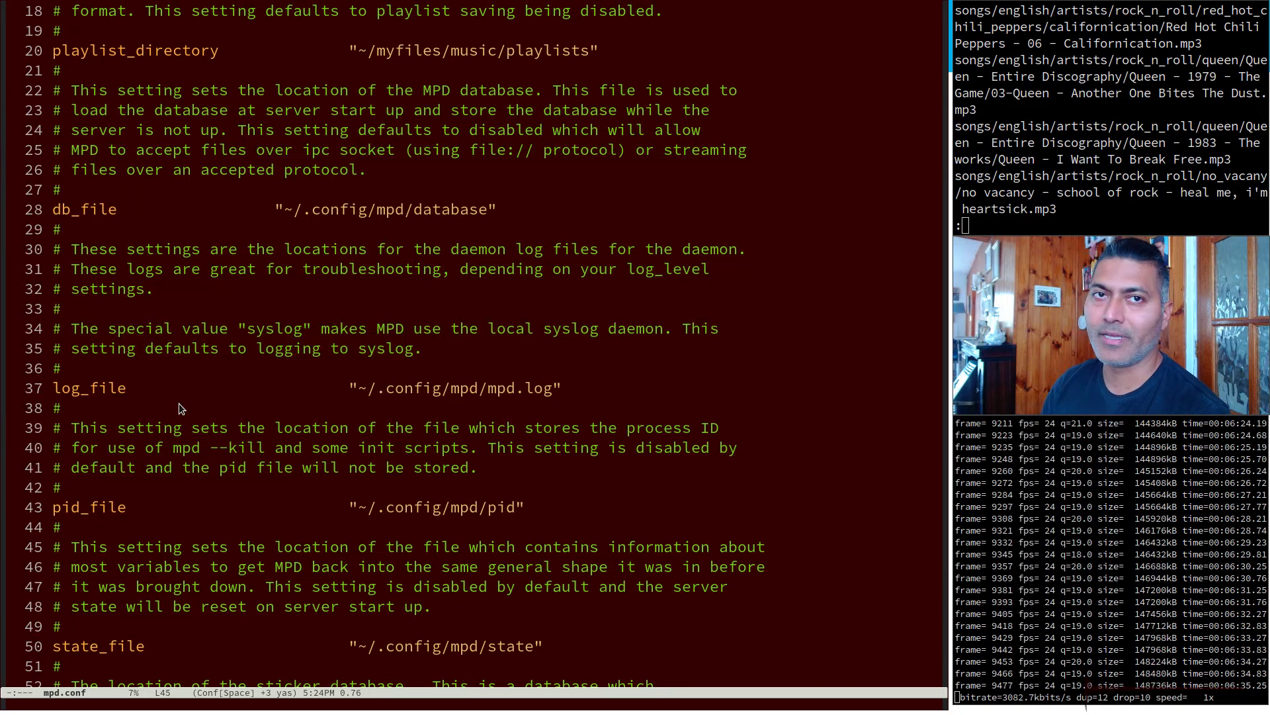
Step: Move down mpd.conf past state_file, user/group and the follow symlinks settings
key("Down")
key("Down")
key("Down")
key("Down")
key("Down")
key("Down")
key("Down")
key("Down")
key("Down")
key("Down")
key("Down")
key("Down")
key("Down")
key("Down")
key("Down")
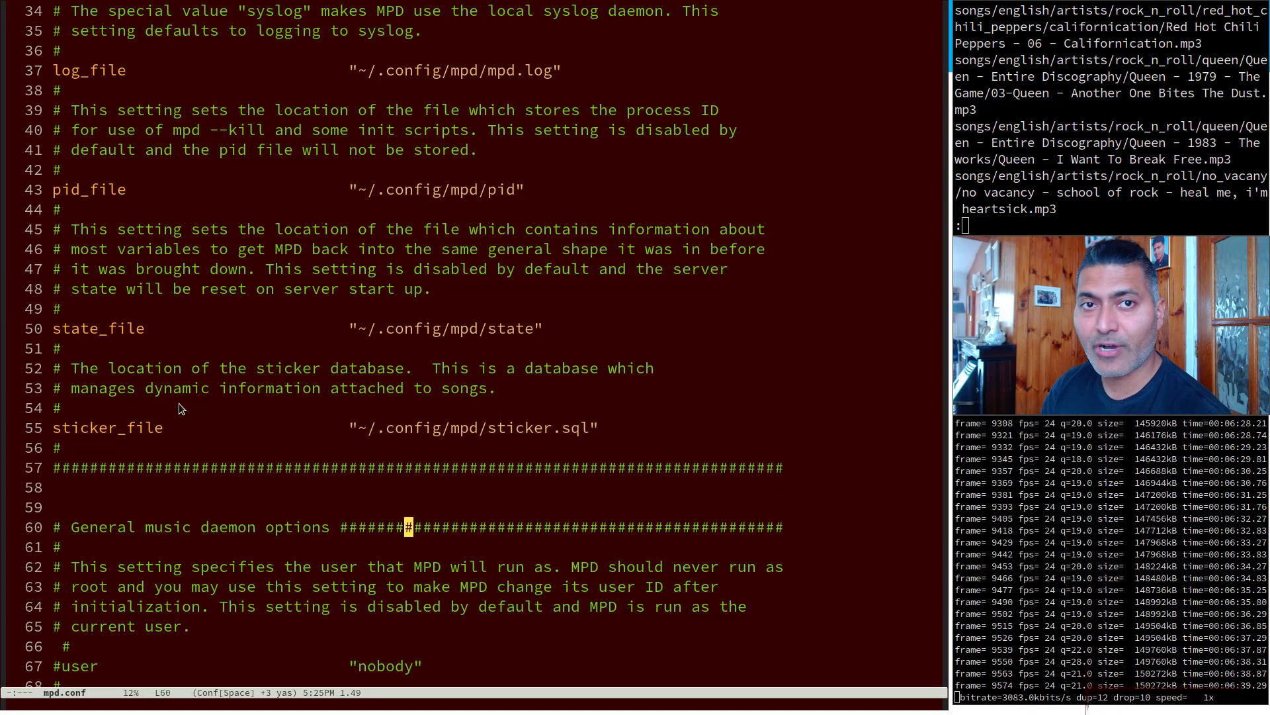
key("Down")
key("Down")
key("Down")
key("Down")
key("Down")
key("Down")
key("Down")
key("Down")
key("Down")
key("Down")
key("Down")
key("Down")
key("Down")
key("Down")
key("Down")
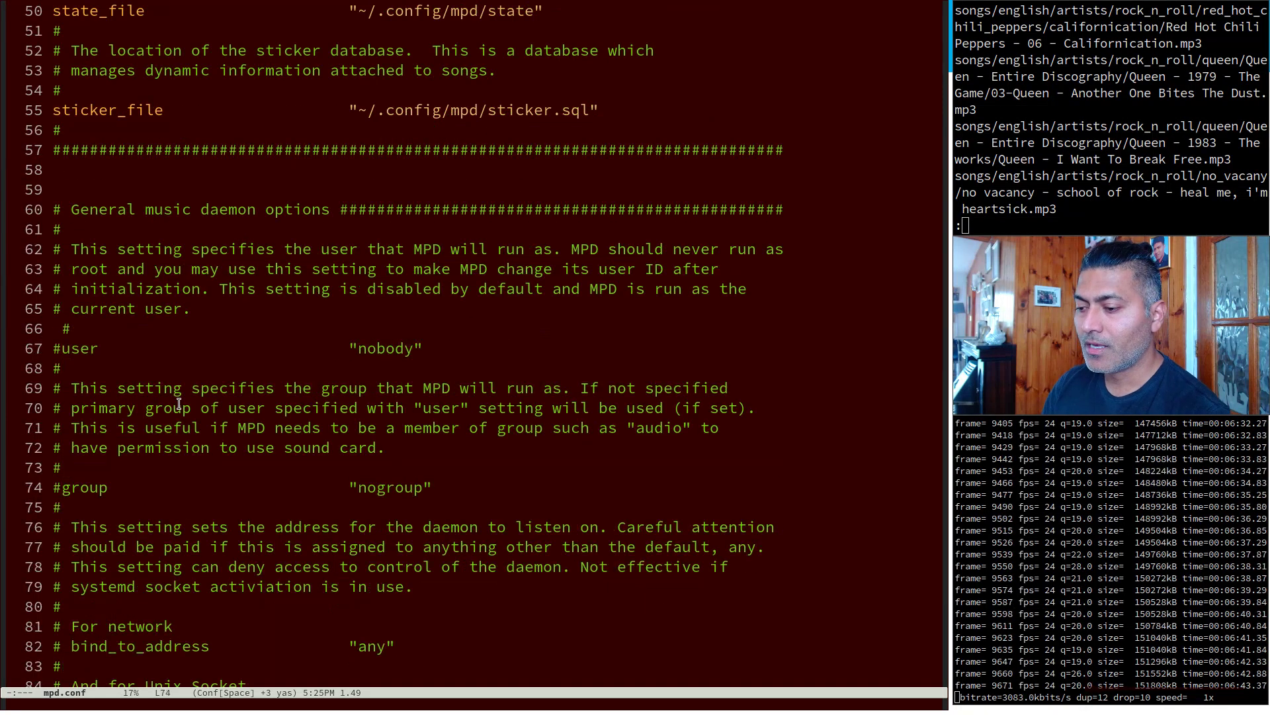
key("Down")
key("Down")
key("Down")
key("Down")
key("Down")
key("Down")
key("Down")
key("Down")
key("Down")
key("Down")
key("Down")
key("Down")
key("Down")
key("Down")
key("Down")
key("Down")
key("Down")
key("Down")
key("Down")
key("Down")
key("Down")
key("Down")
key("Down")
key("Down")
key("Down")
key("Down")
key("Down")
key("Down")
key("Down")
key("Down")
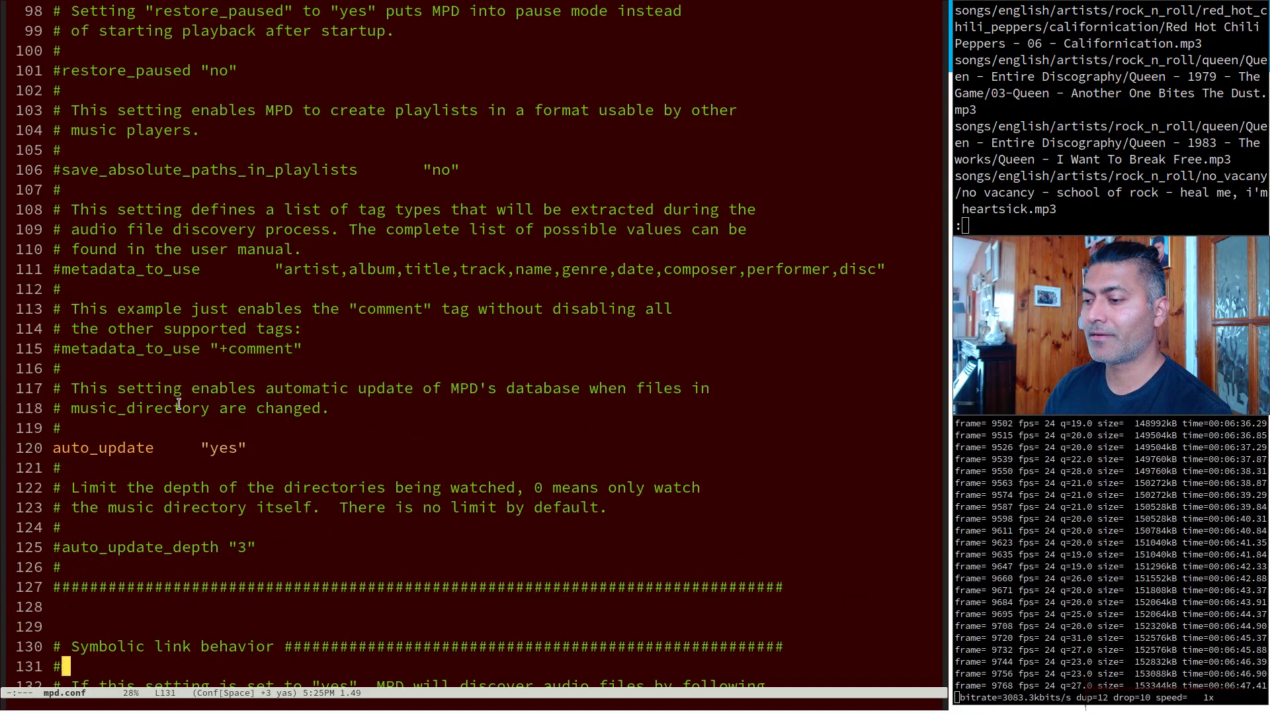
key("Down")
key("Down")
key("Down")
key("Down")
key("Down")
key("Down")
key("Down")
key("Down")
key("Down")
key("Down")
key("Down")
key("Down")
key("Down")
key("Down")
key("Down")
key("Down")
key("Down")
key("Down")
key("Down")
key("Down")
key("Up")
key("Up")
key("Up")
key("Up")
key("Up")
key("Up")
key("Up")
key("Up")
key("Up")
key("Up")
key("Up")
key("Up")
key("Up")
key("Up")
key("Up")
key("Up")
key("Up")
key("Up")
key("Up")
key("Down")
key("Down")
key("Down")
key("Down")
key("Down")
key("Down")
key("Down")
key("Down")
key("Down")
key("Down")
key("Down")
key("Down")
key("Down")
key("Down")
key("Down")
key("Left")
key("Left")
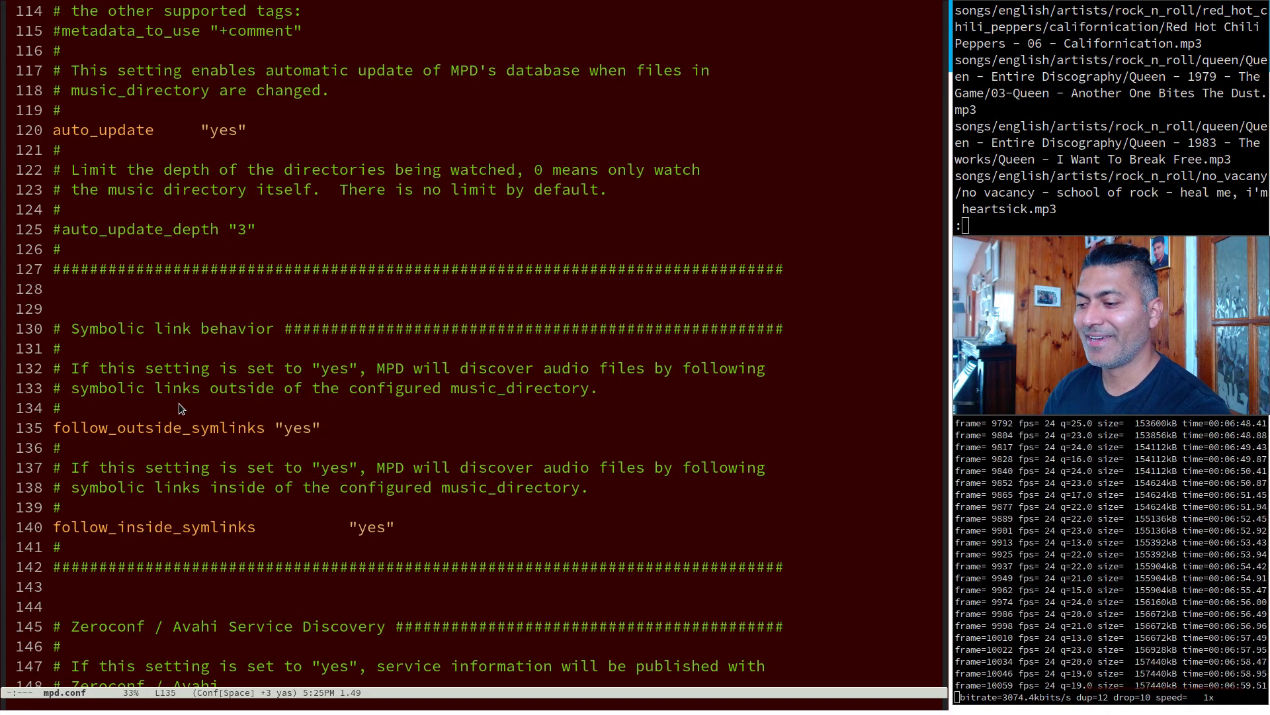
key("Down")
key("Down")
key("Down")
key("Down")
key("Down")
key("Down")
key("Down")
key("Down")
key("Down")
key("Down")
key("Down")
key("Down")
key("Down")
key("Down")
key("Down")
key("Down")
key("Down")
key("Down")
key("Down")
key("Down")
key("Down")
key("Down")
key("Down")
key("Down")
key("Down")
key("Down")
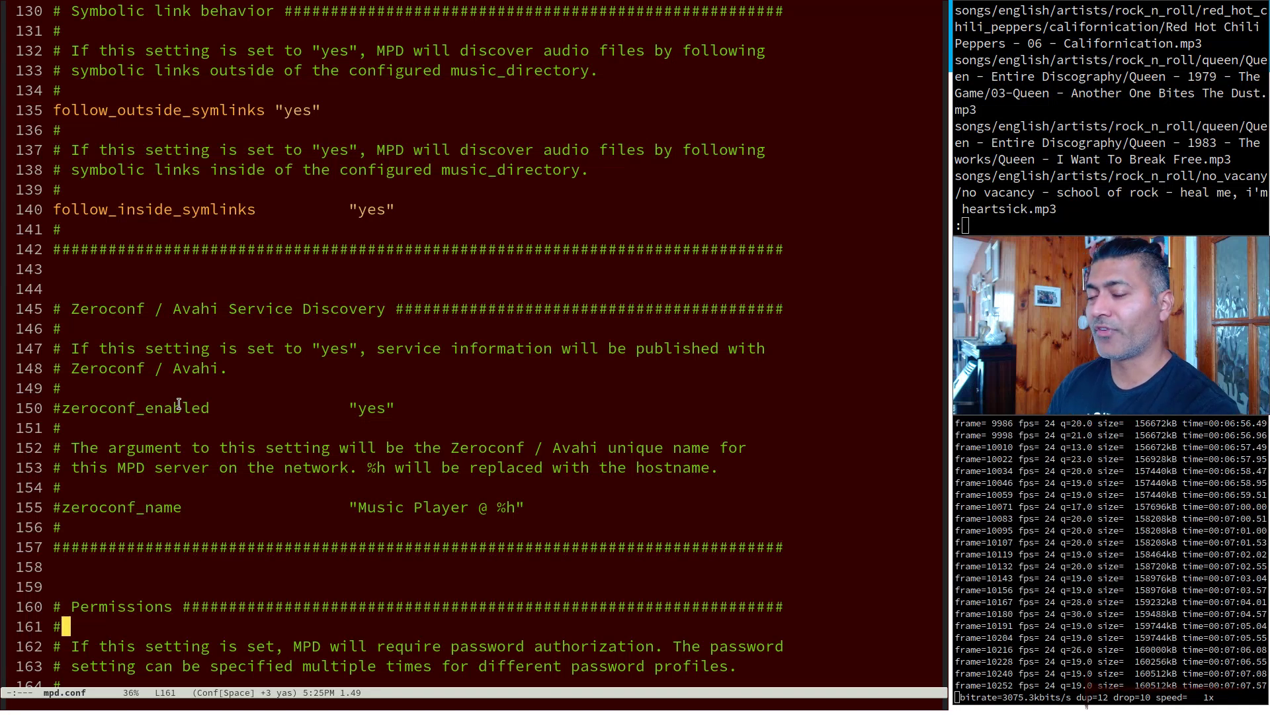
Step: Page through the permissions, database and example outputs to the httpd audio_output block
key("Down")
key("Down")
key("Down")
key("Down")
key("Down")
key("Down")
key("Down")
key("Down")
key("Down")
key("Down")
key("Down")
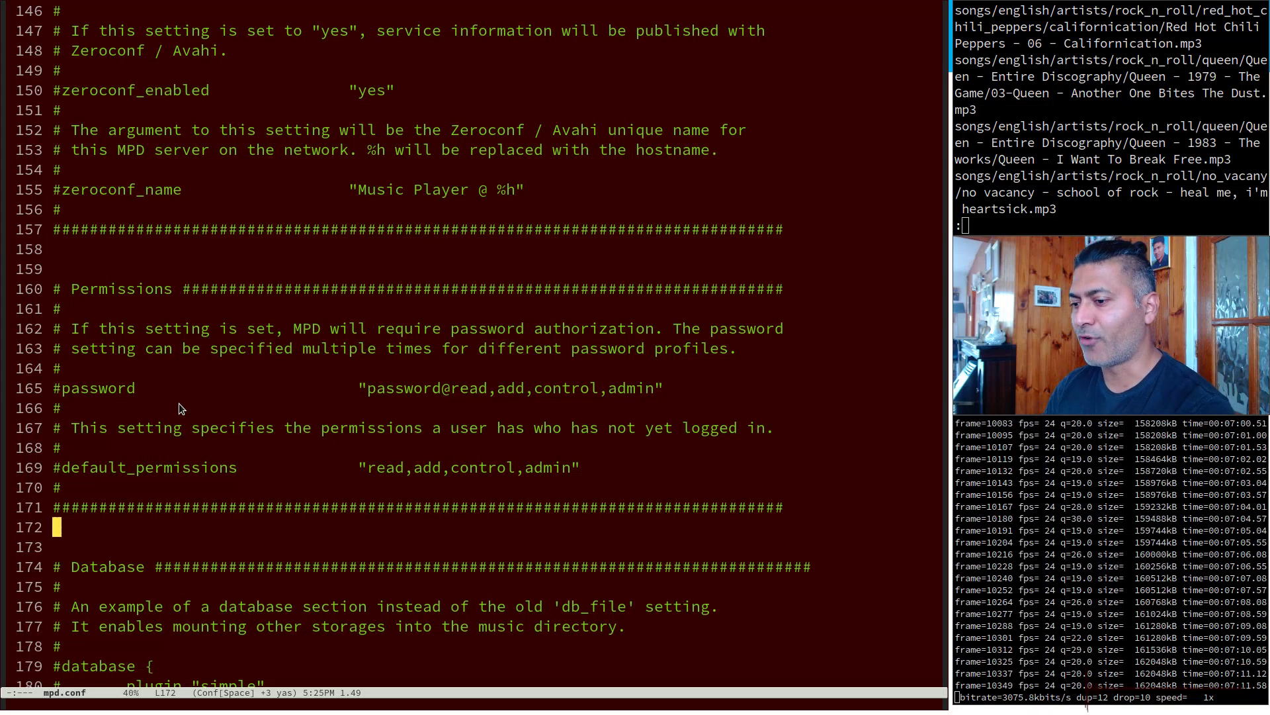
key("Down")
key("Down")
key("Down")
key("Down")
key("Down")
key("Down")
key("Down")
key("Down")
key("Down")
key("Down")
key("Down")
key("Down")
key("Down")
key("Down")
key("Down")
key("Down")
key("Down")
key("Down")
key("Down")
key("Down")
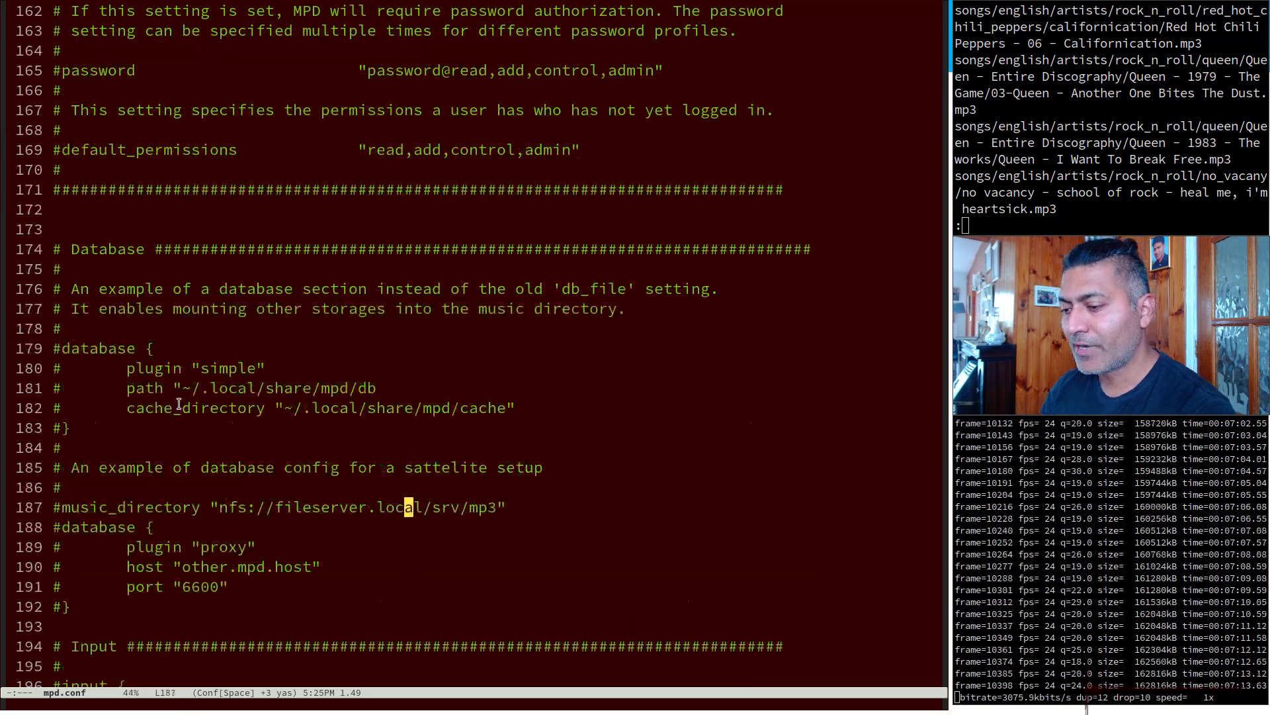
key("Down")
key("Down")
key("Down")
key("Down")
key("Down")
key("Down")
key("Down")
key("Down")
key("Down")
key("Down")
key("Down")
key("Down")
key("Down")
key("Down")
key("Down")
key("Down")
key("Down")
key("Down")
key("Down")
key("Down")
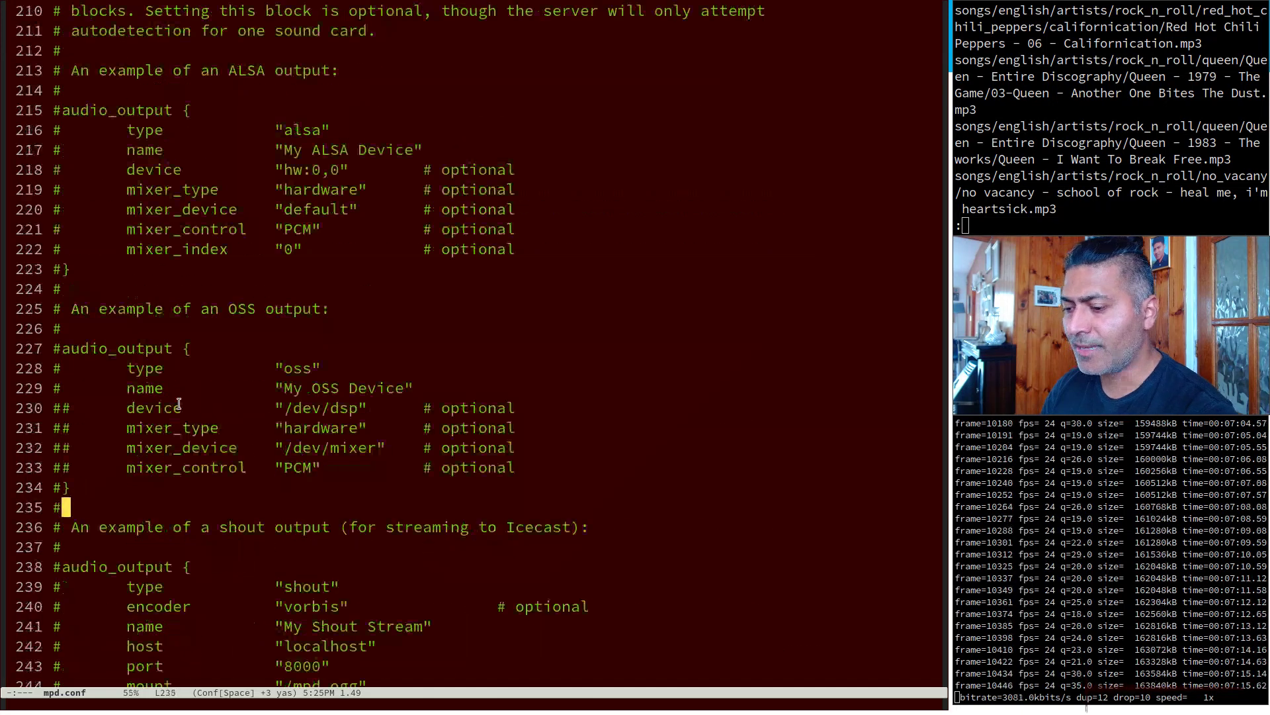
key("Down")
key("Down")
key("Down")
key("Down")
key("Down")
key("Down")
key("Down")
key("Down")
key("Down")
key("Down")
key("Down")
key("Down")
key("Down")
key("Down")
key("Down")
key("Down")
key("Down")
key("Down")
key("Down")
key("Down")
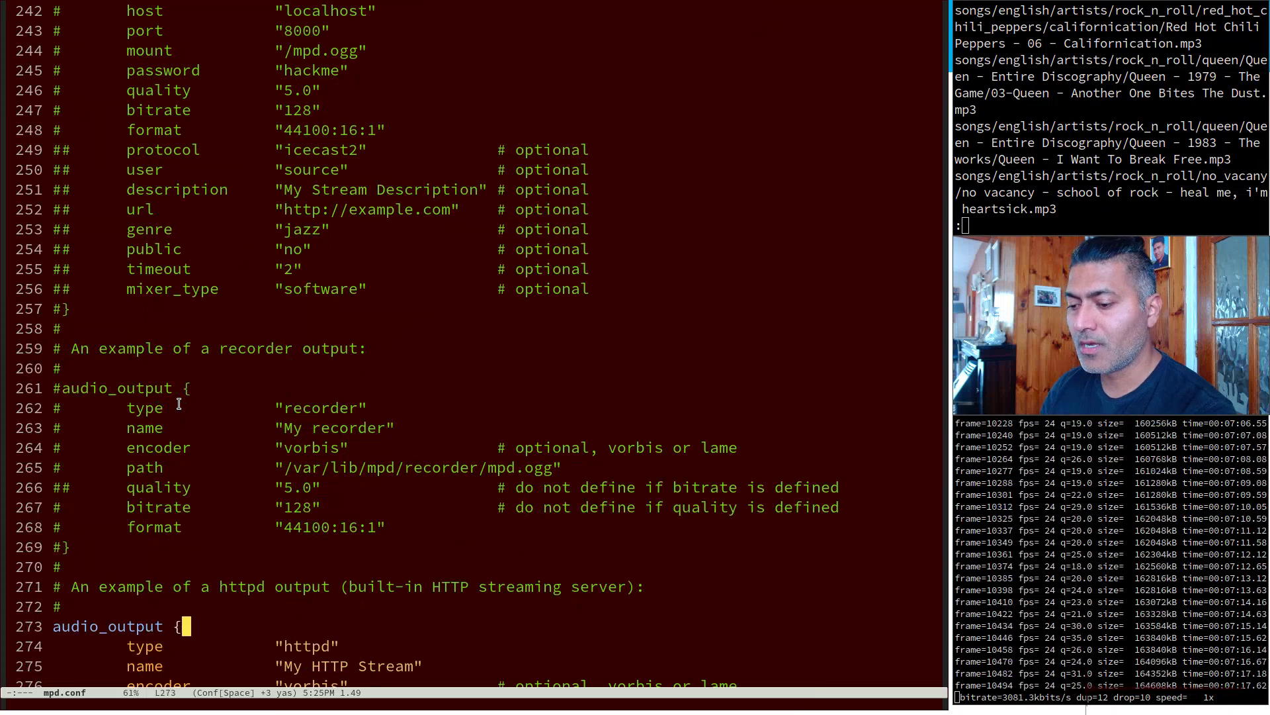
key("Down")
key("Down")
key("Down")
key("Up")
key("Up")
key("Up")
key("Up")
key("Up")
key("Up")
key("Up")
key("Up")
key("Up")
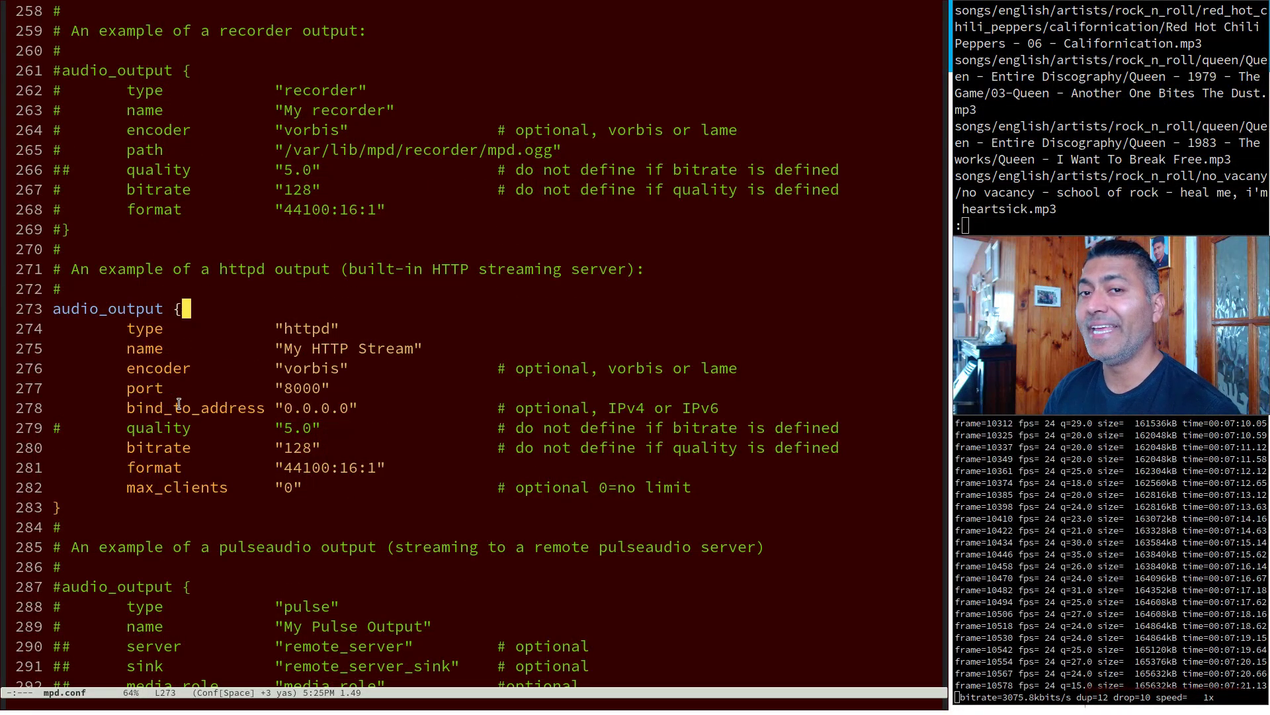
Step: Review the httpd output's My HTTP Stream name, vorbis encoder, port 8000, bind_to_address 0.0.0.0 and max_clients
key("Down")
key("Down")
key("Up")
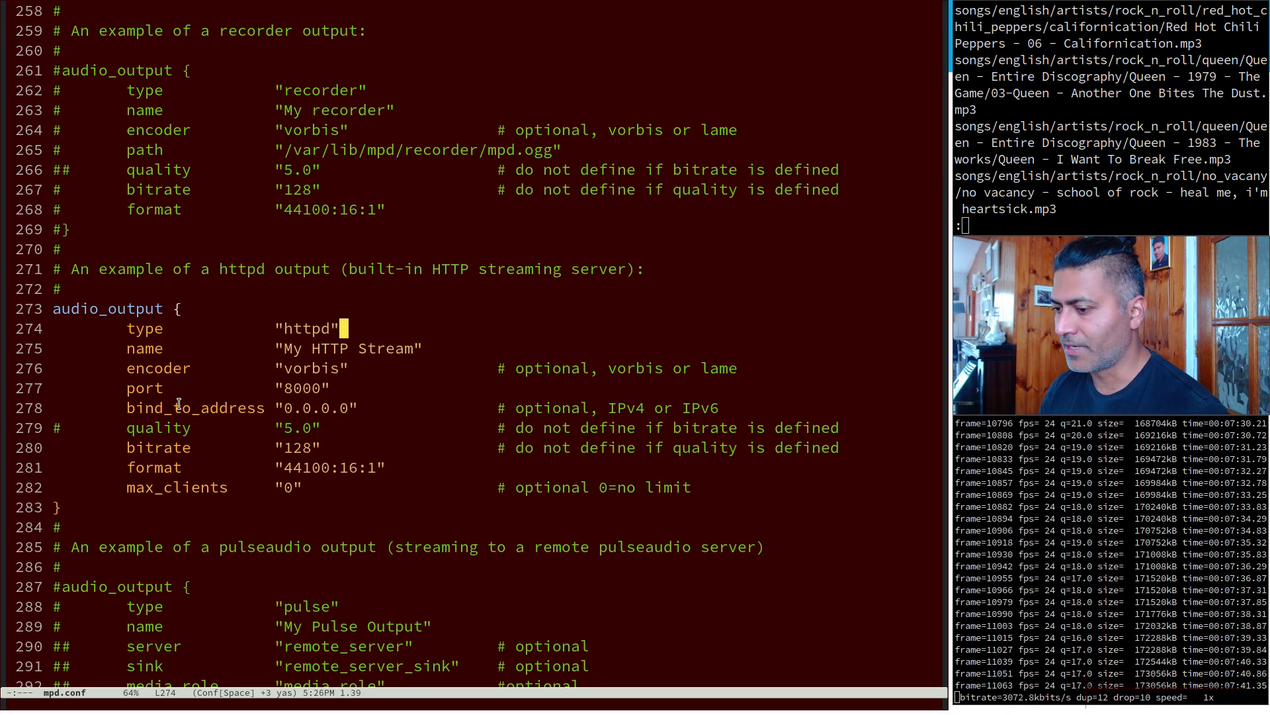
key("Down")
key("Down")
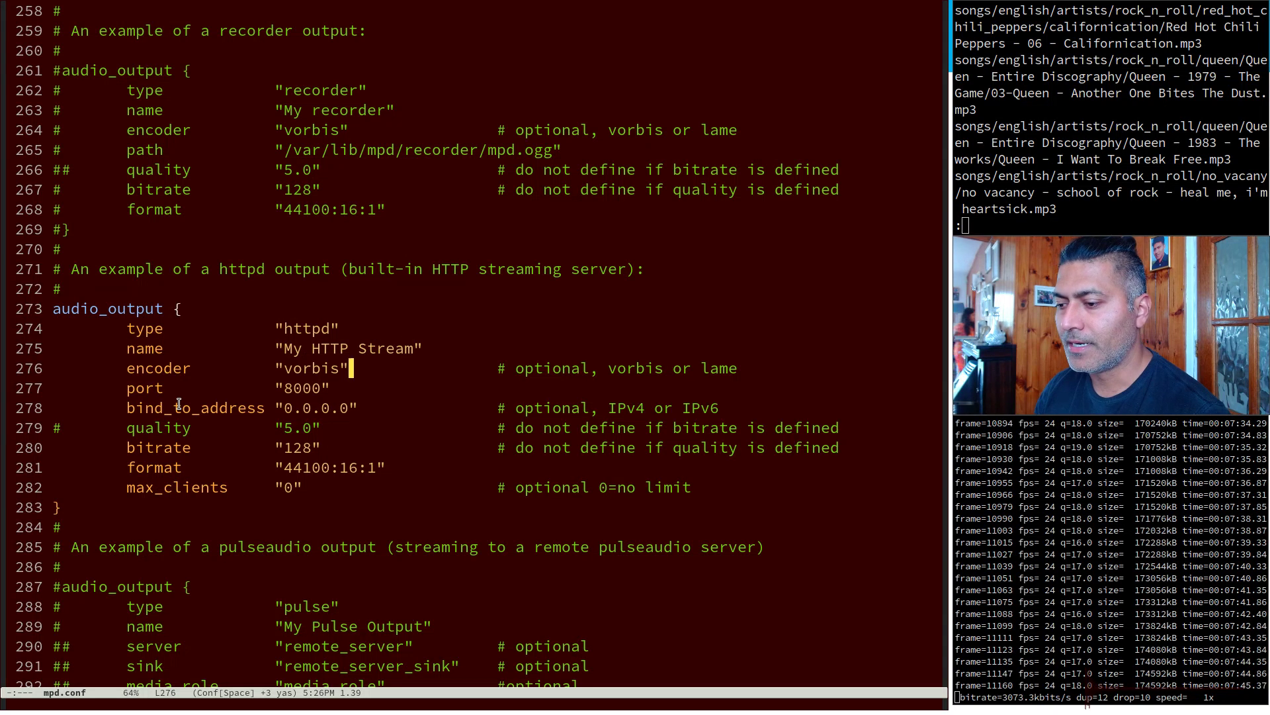
key("Down")
key("Down")
key("Down")
key("Down")
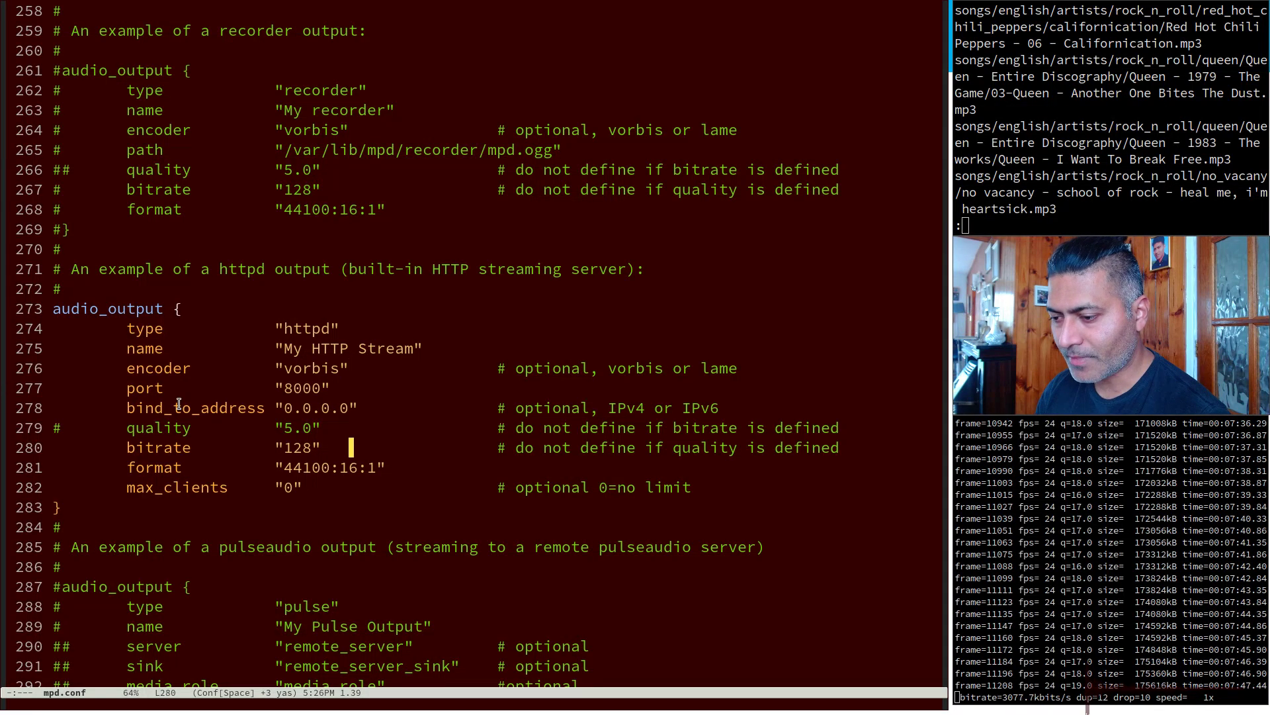
key("Up")
key("Up")
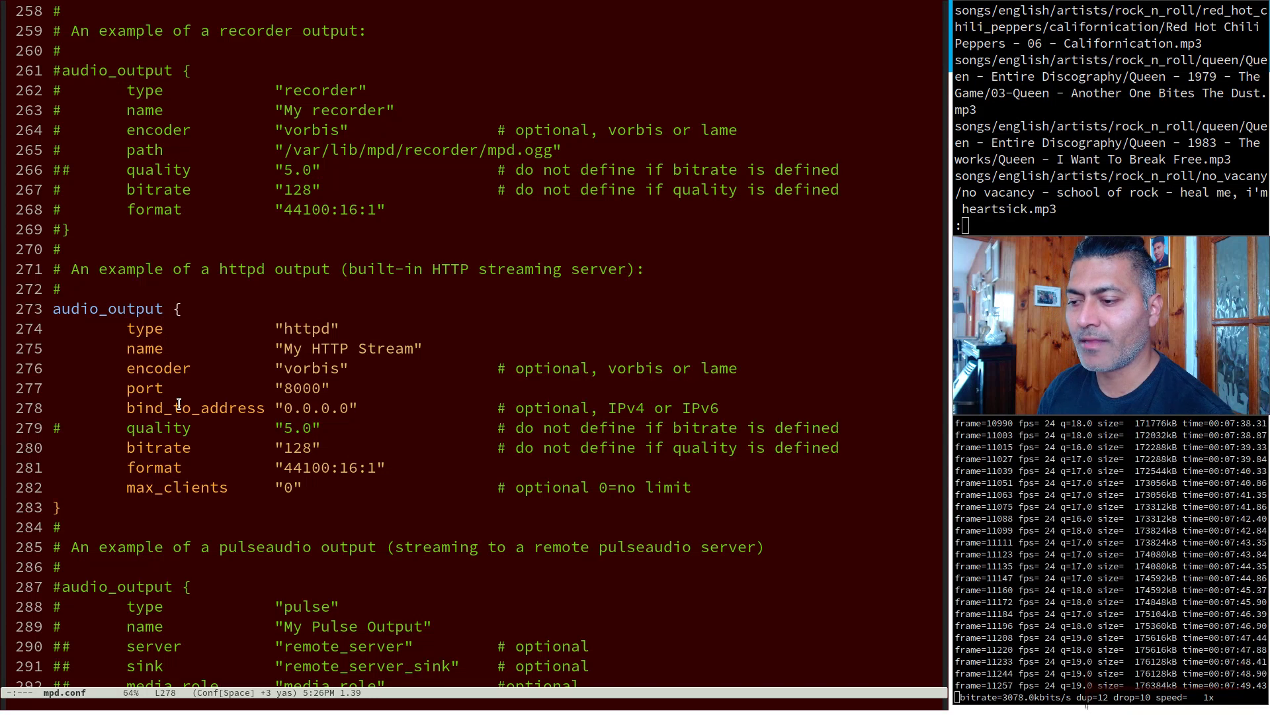
key("Up")
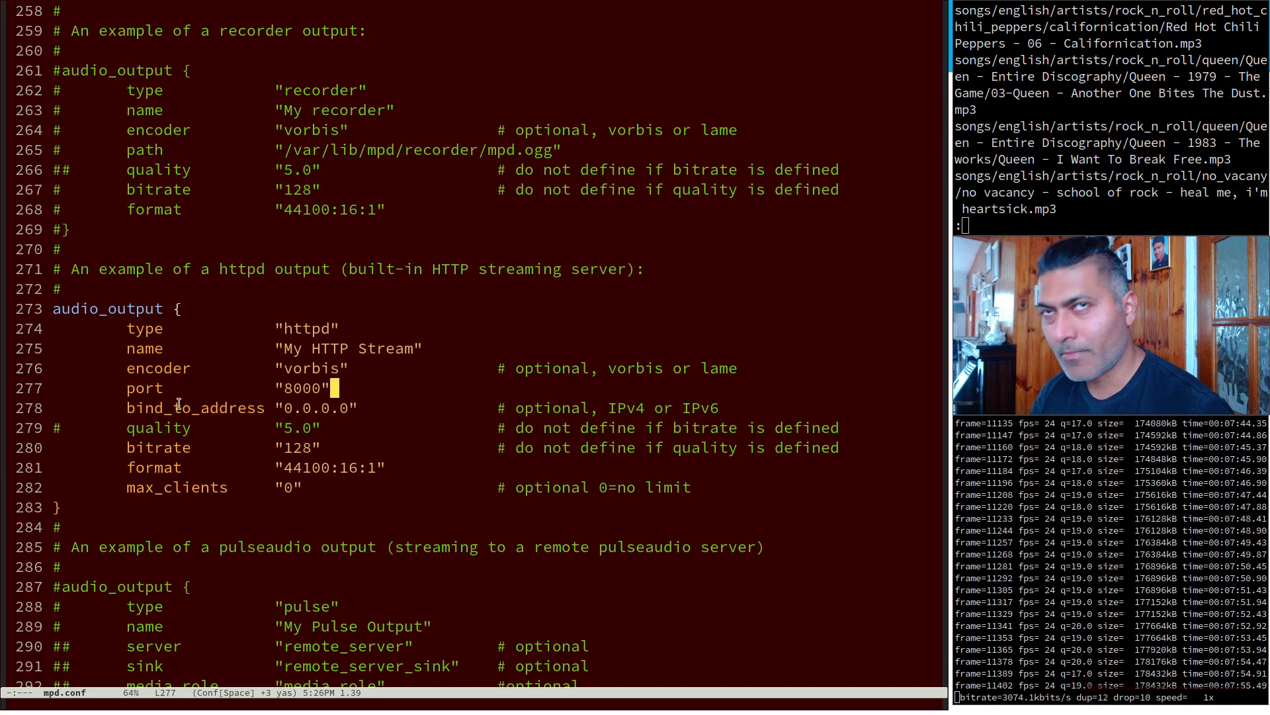
key("Down")
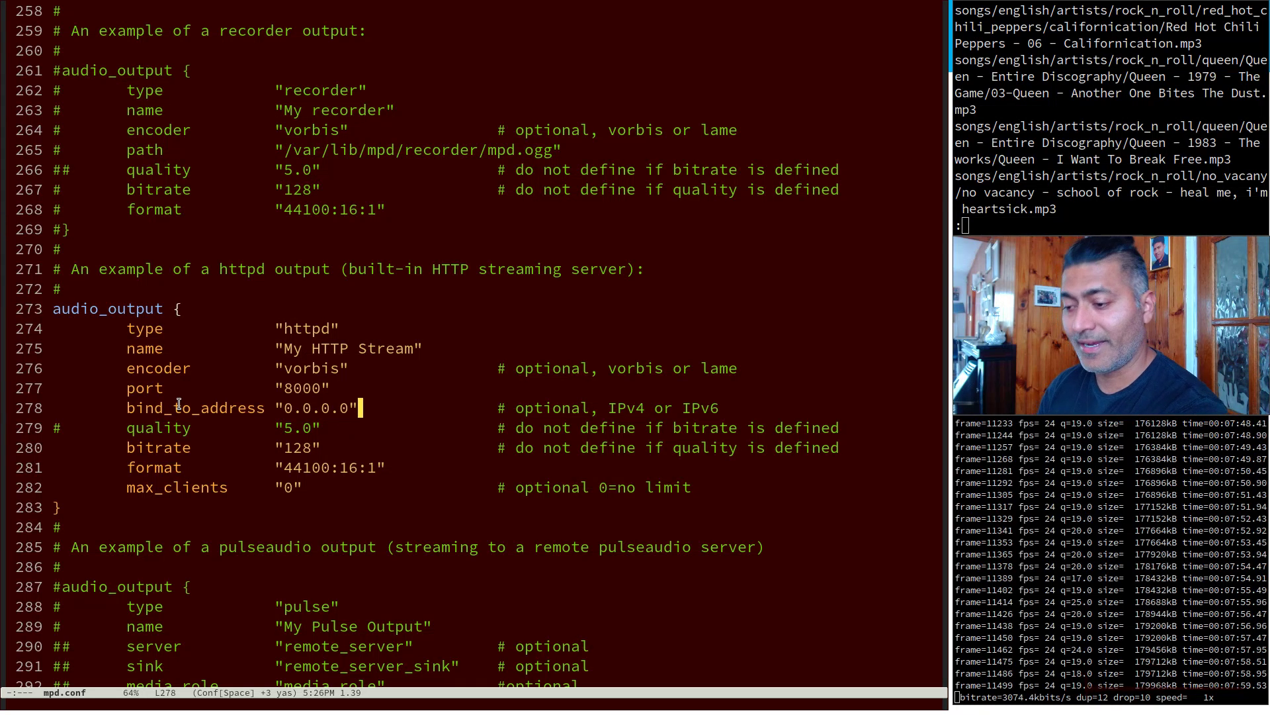
key("Up")
key("Down")
key("Down")
key("Down")
key("Down")
key("Down")
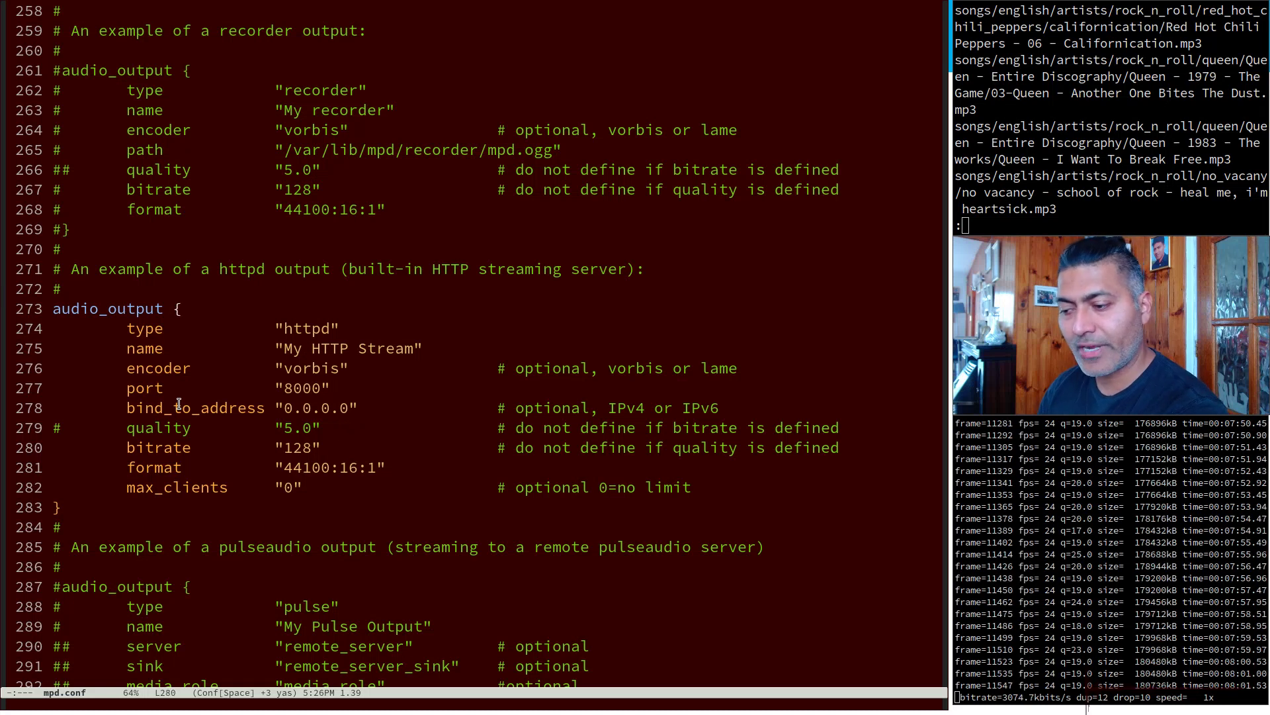
key("Up")
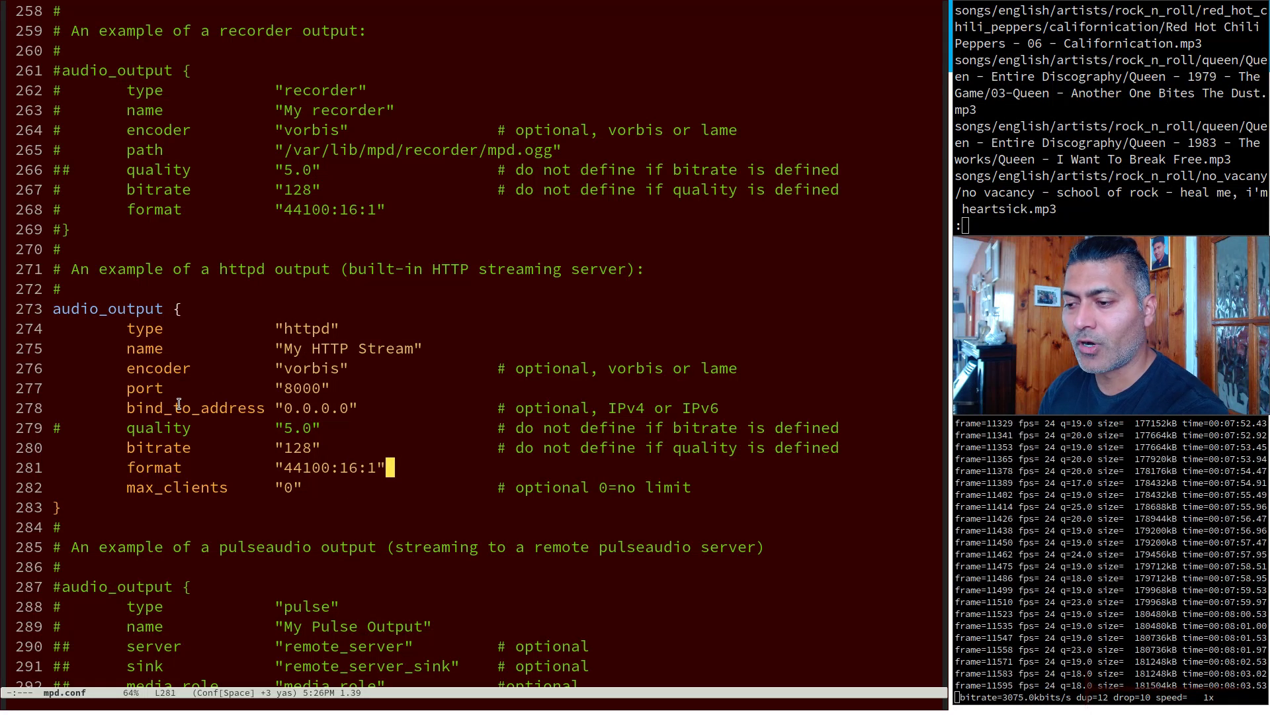
key("Up")
key("Up")
key("Up")
key("Up")
key("Up")
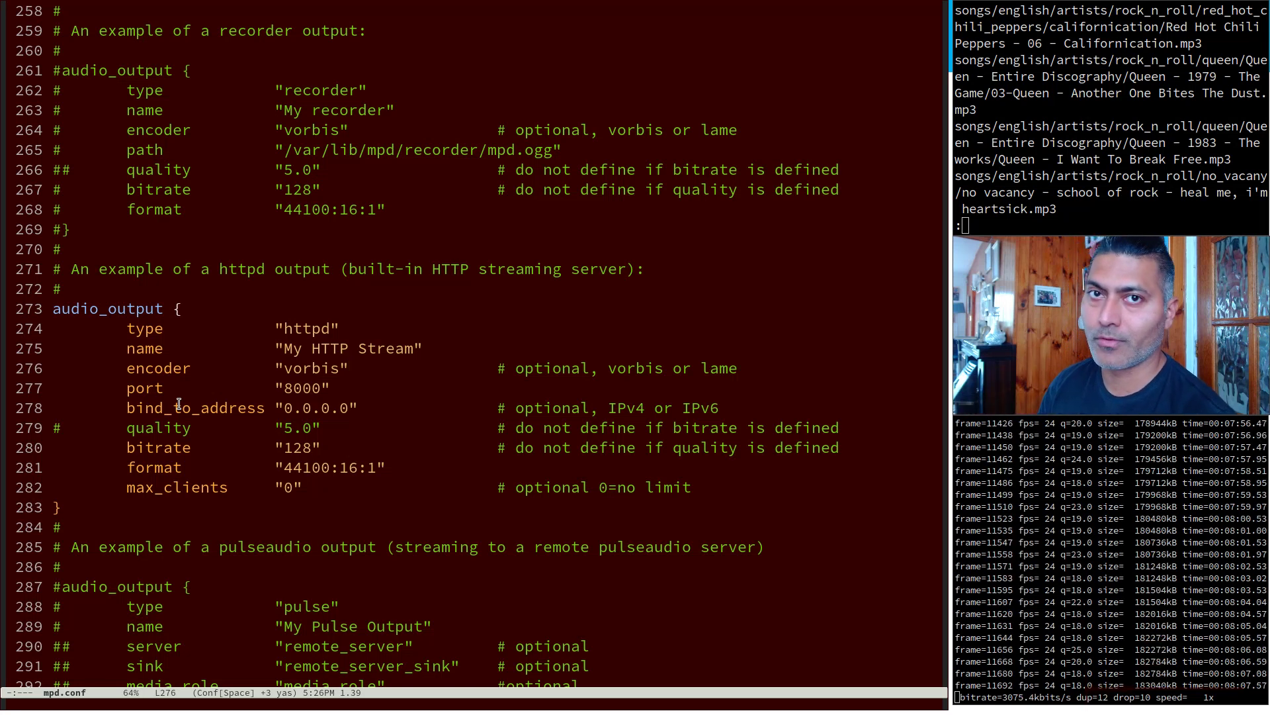
key("Down")
key("Down")
key("Down")
key("Down")
key("Down")
key("Down")
key("Down")
key("Down")
key("Down")
key("Down")
key("Down")
key("Down")
key("Down")
key("Down")
key("Down")
key("Down")
key("Down")
key("Down")
key("Down")
key("Down")
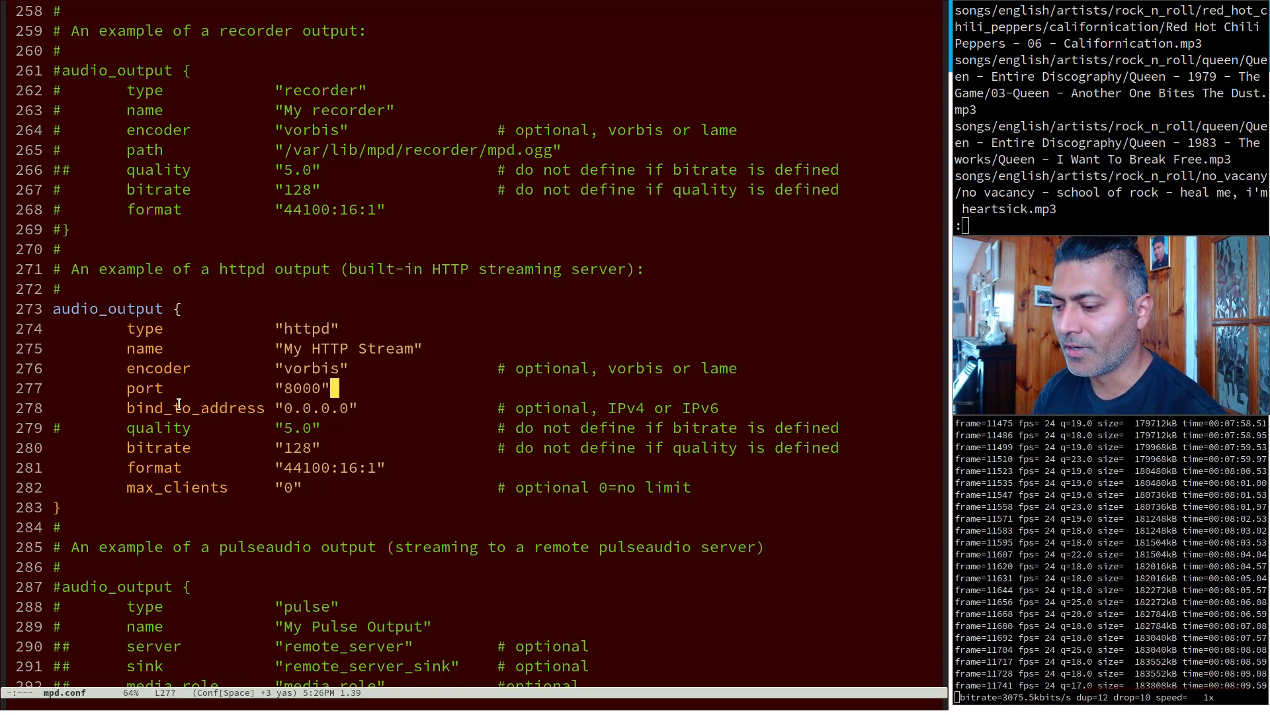
Step: Page to mpd.conf's pulse, alsa and fifo output blocks, then spawn a new terminal
key("Down")
key("Down")
key("Down")
key("Down")
key("Down")
key("Down")
key("Down")
key("Down")
key("Down")
key("Down")
key("Down")
key("Down")
key("Down")
key("Down")
key("Down")
key("Down")
key("Down")
key("Down")
key("Down")
key("Down")
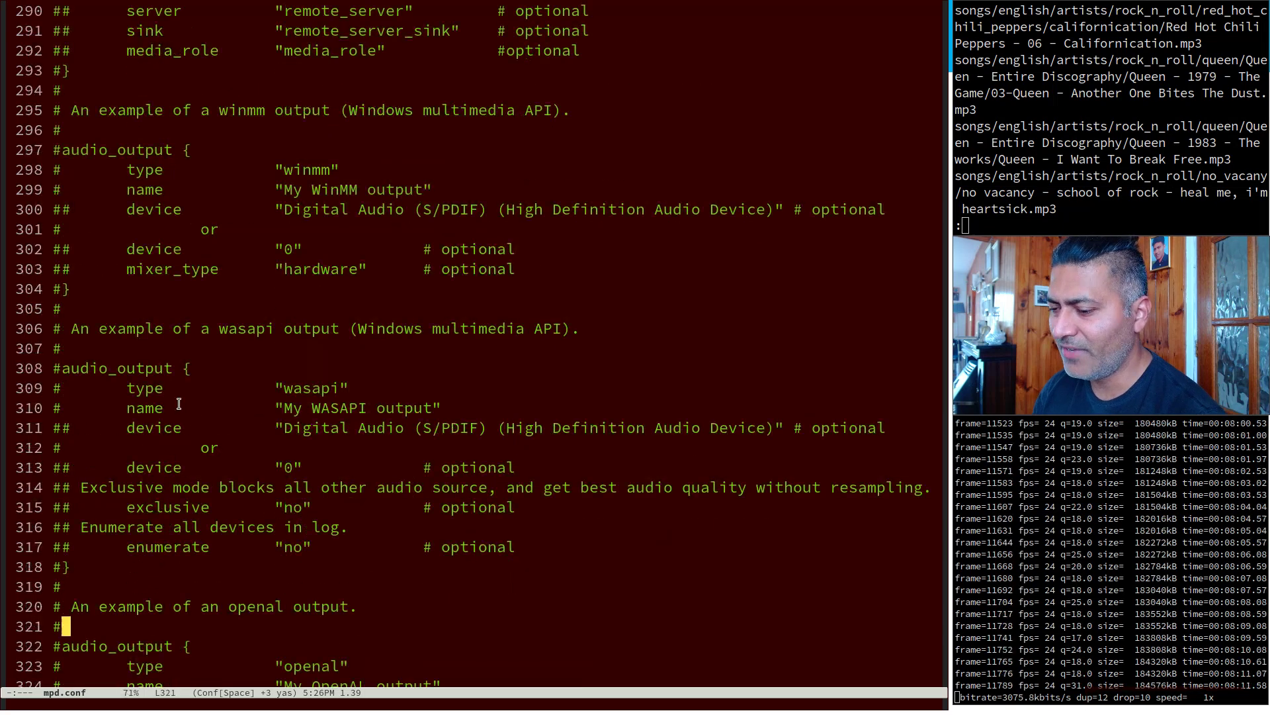
key("Down")
key("Down")
key("Down")
key("Down")
key("Down")
key("Down")
key("Down")
key("Down")
key("Down")
key("Down")
key("Down")
key("Down")
key("Down")
key("Down")
key("Down")
key("Down")
key("Down")
key("Down")
key("Down")
key("Down")
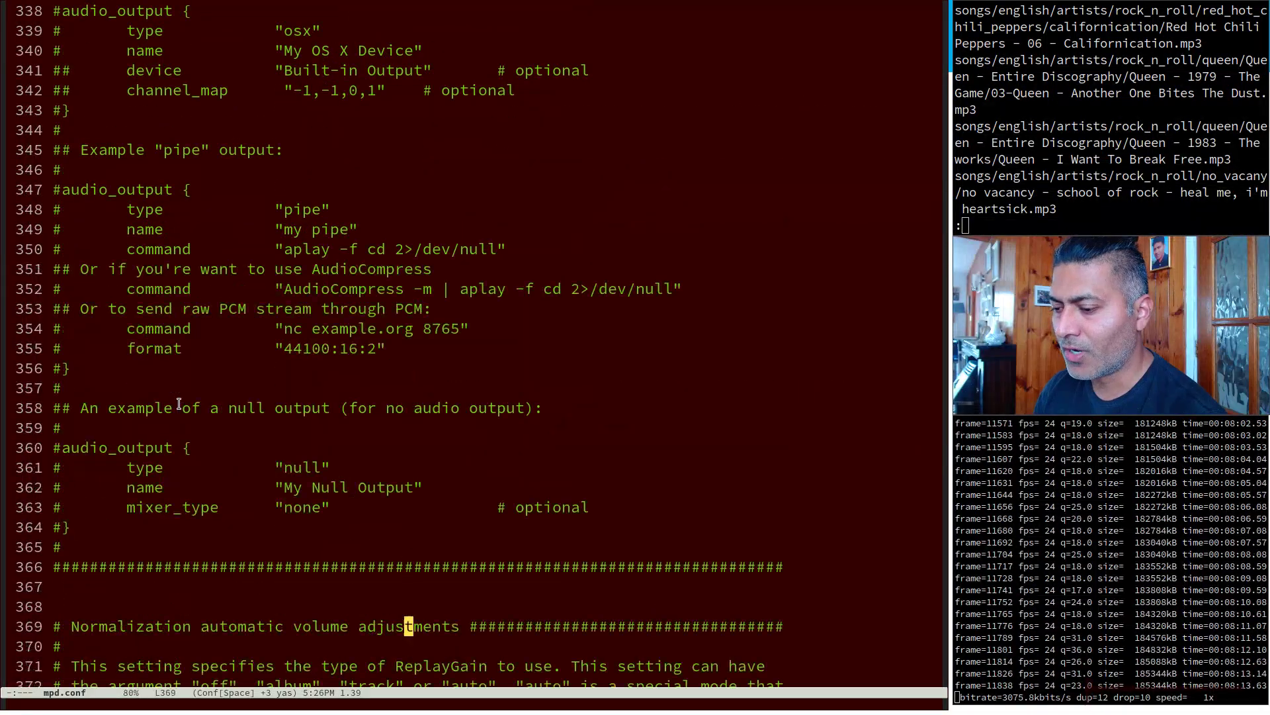
key("Down")
key("Down")
key("Down")
key("Down")
key("Down")
key("Down")
key("Down")
key("Down")
key("Down")
key("Down")
key("Down")
key("Down")
key("Down")
key("Down")
key("Down")
key("Down")
key("Down")
key("Down")
key("Down")
key("Down")
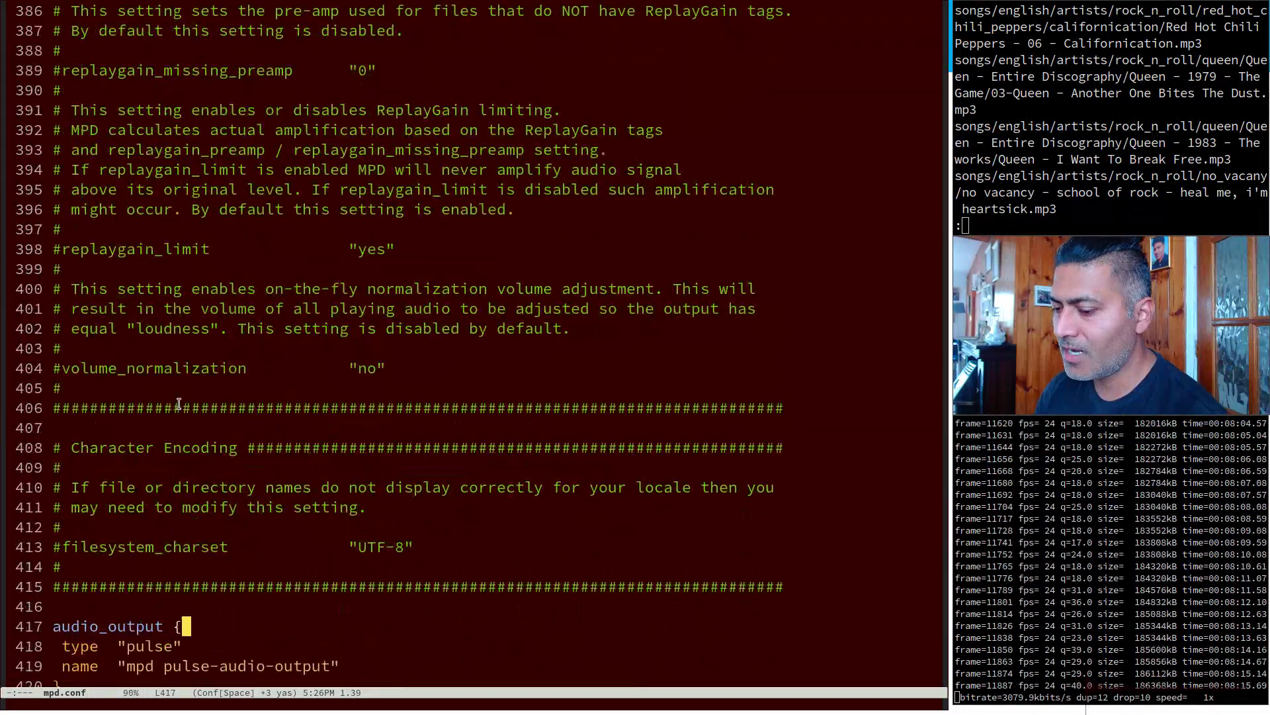
key("Up")
key("Up")
key("Up")
key("Up")
key("Up")
key("Up")
key("Up")
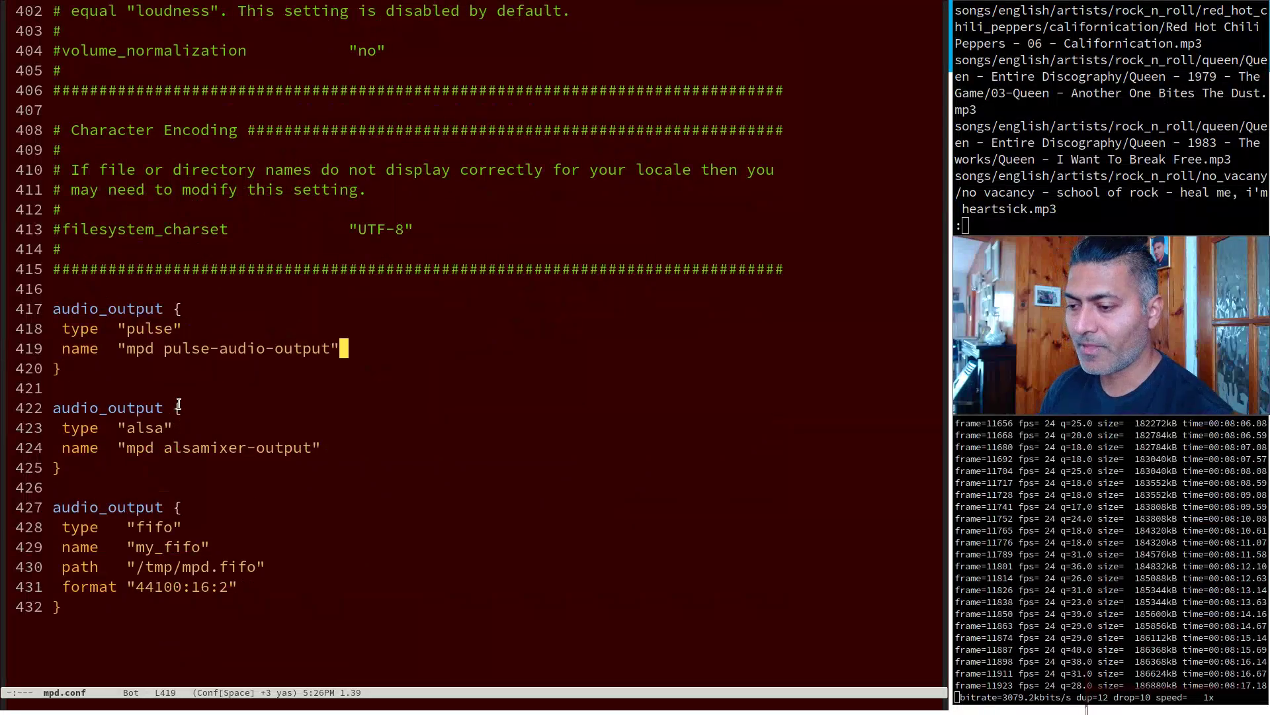
key("Down")
key("Down")
key("Down")
key("Down")
key("Down")
key("Down")
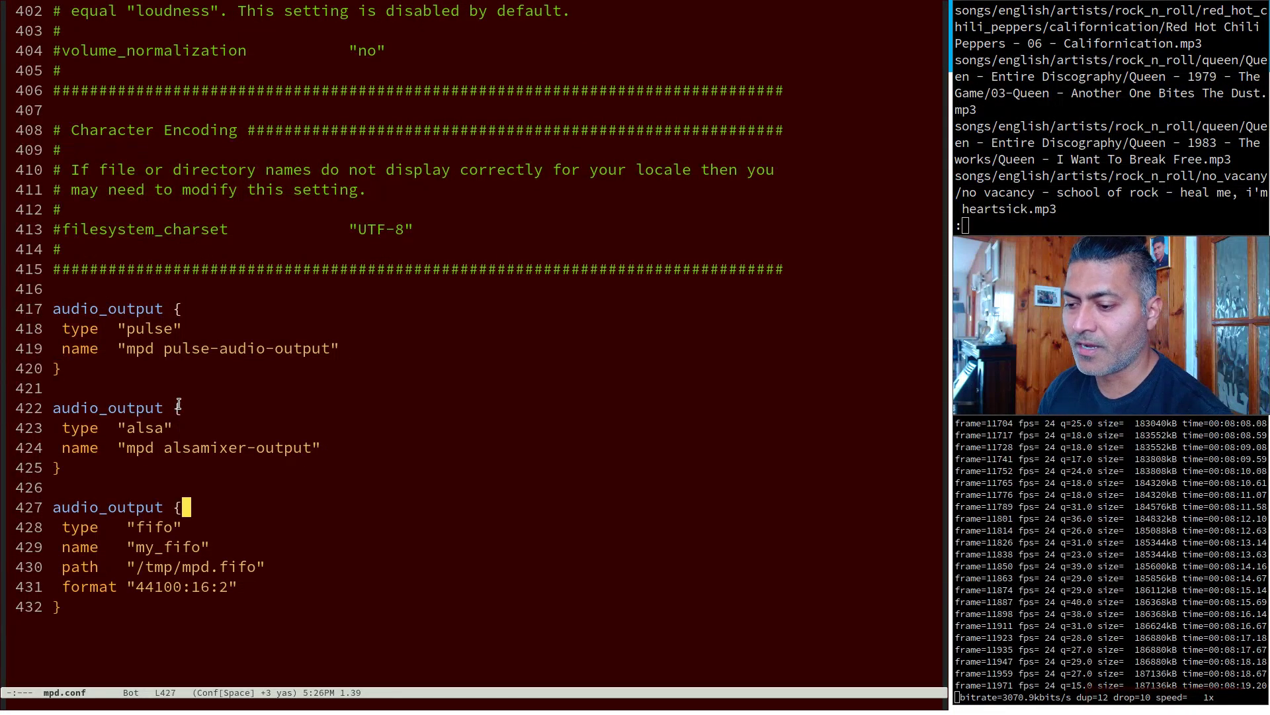
key("Down")
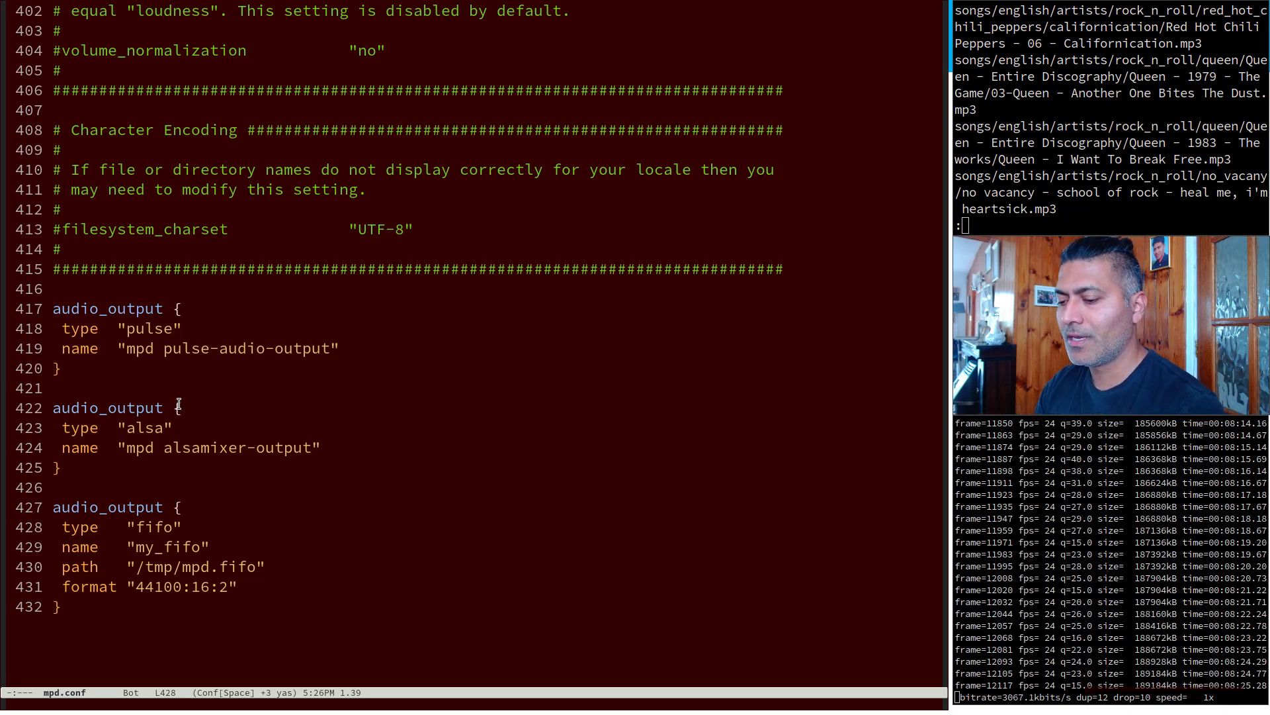
key("super+Return")
Step: Launch ncmpcpp, switch to the visualizer (8) and play drifting-at-432hz-unicorn-heads.mp3
type("ncmpcpp")
key("Return")
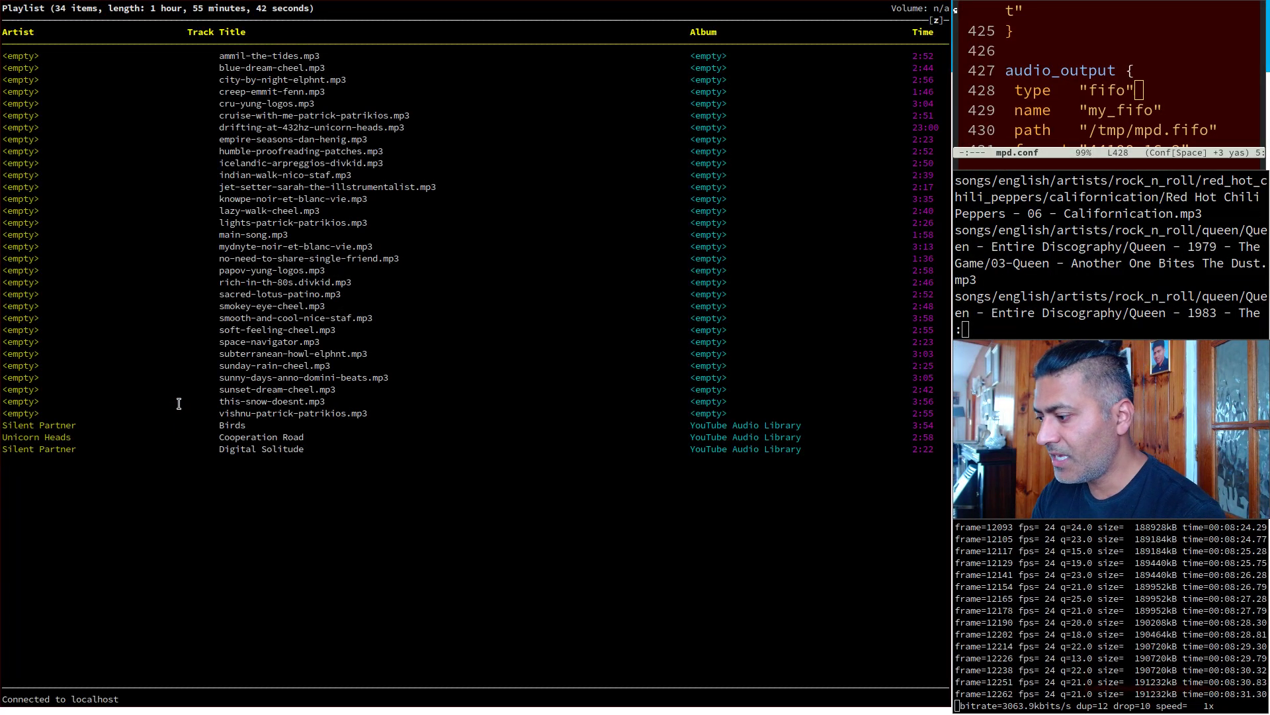
key("8")
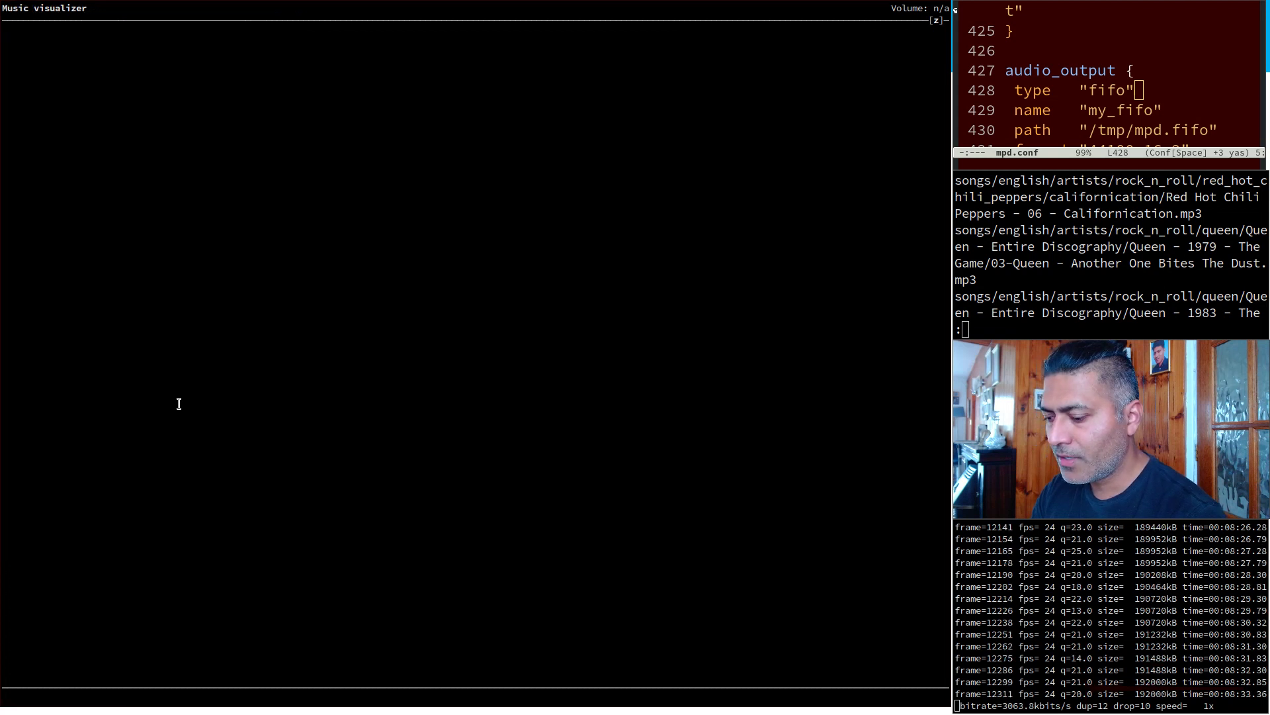
key("p")
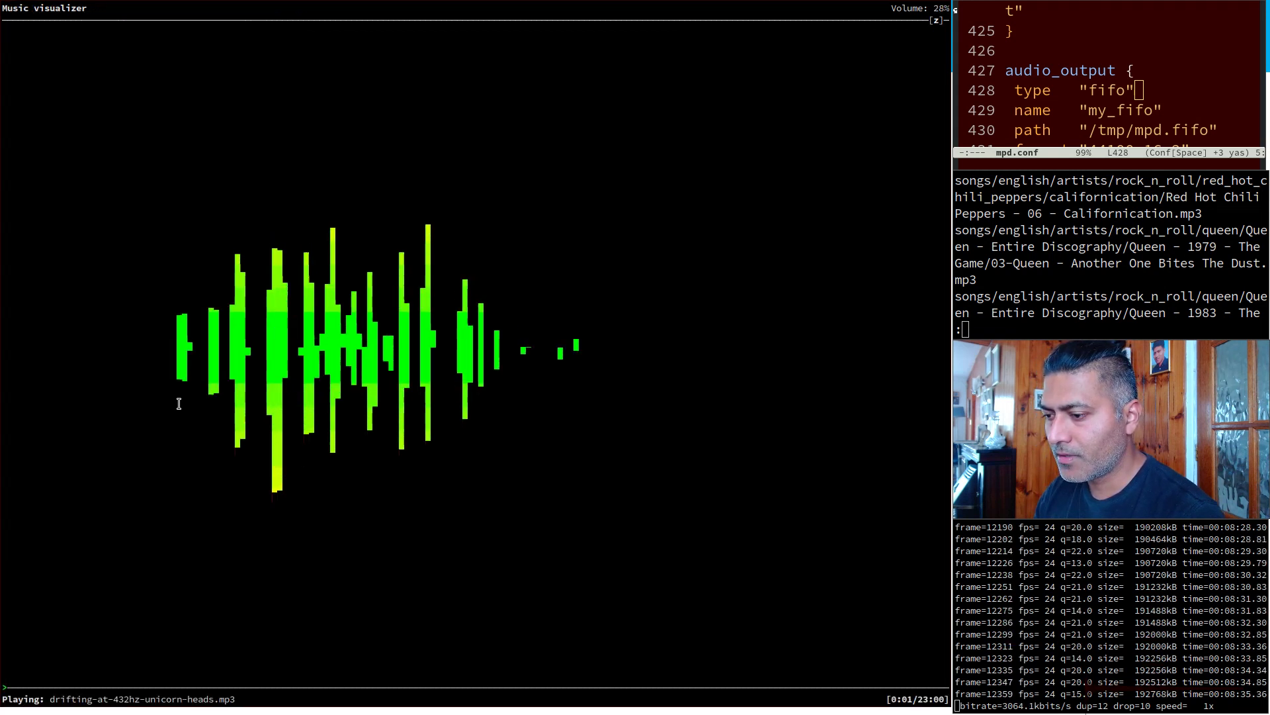
key("p")
key("super+Return")
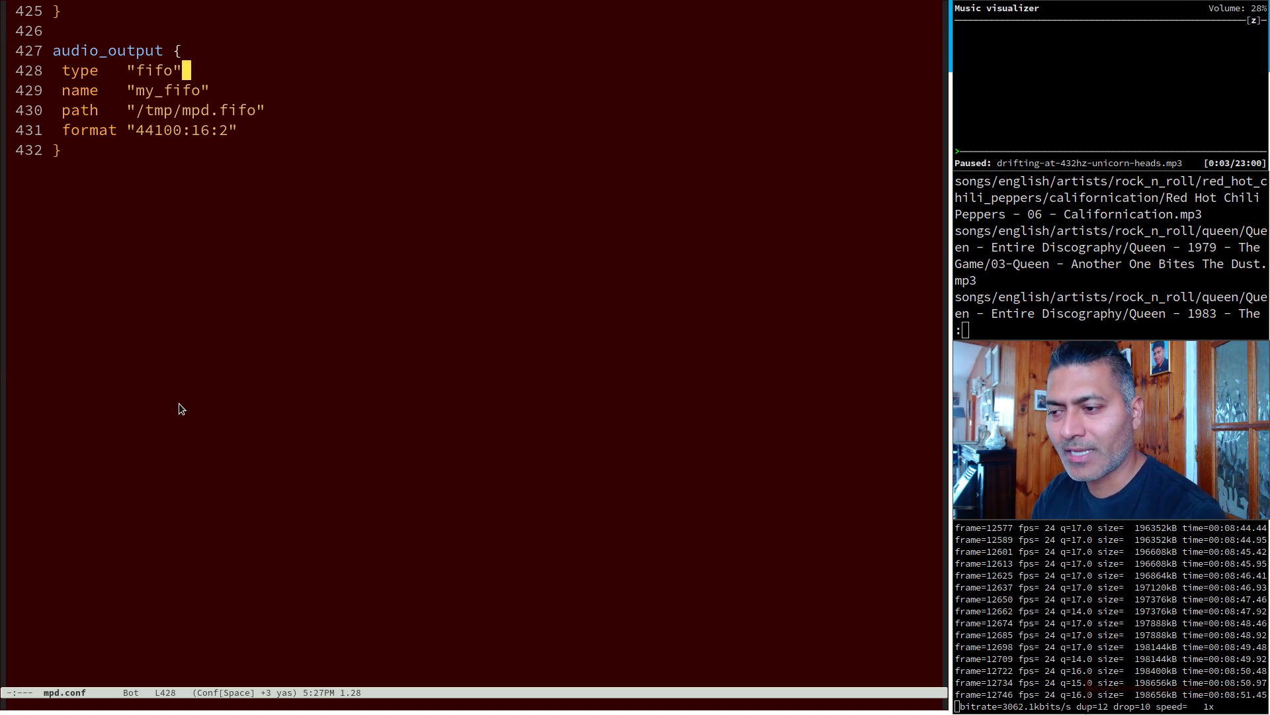
key("super+Return")
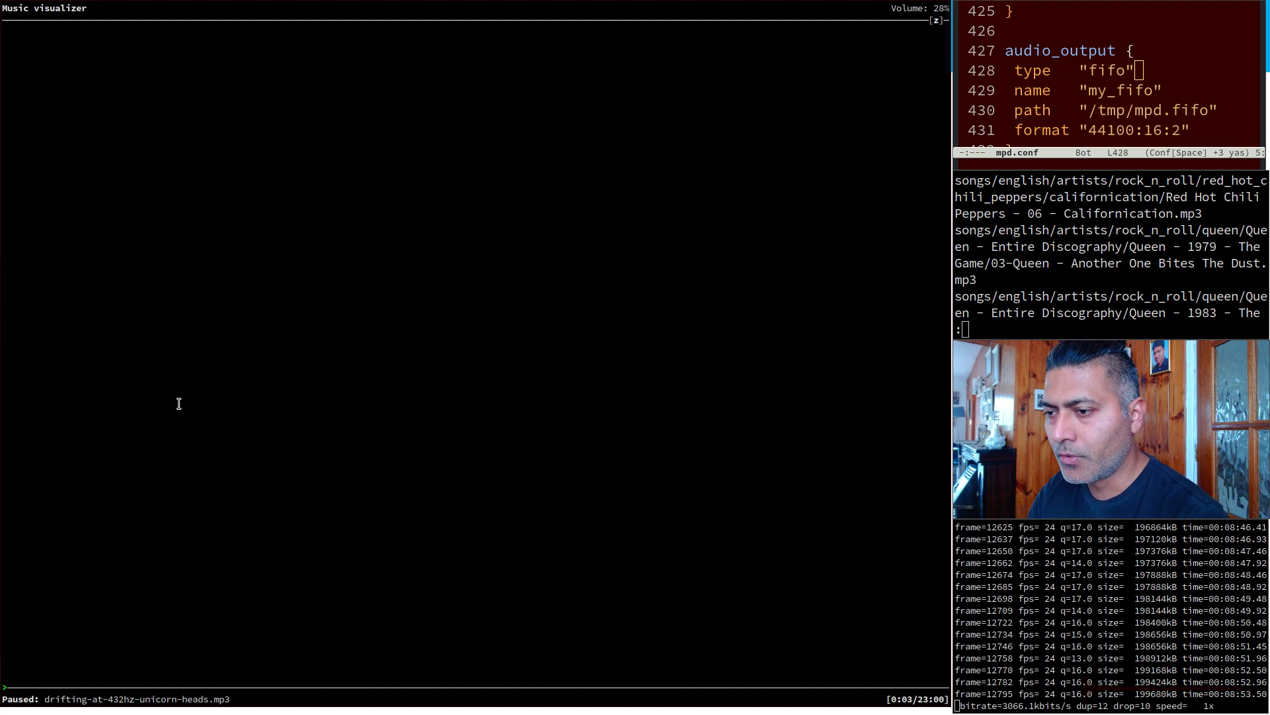
key("p")
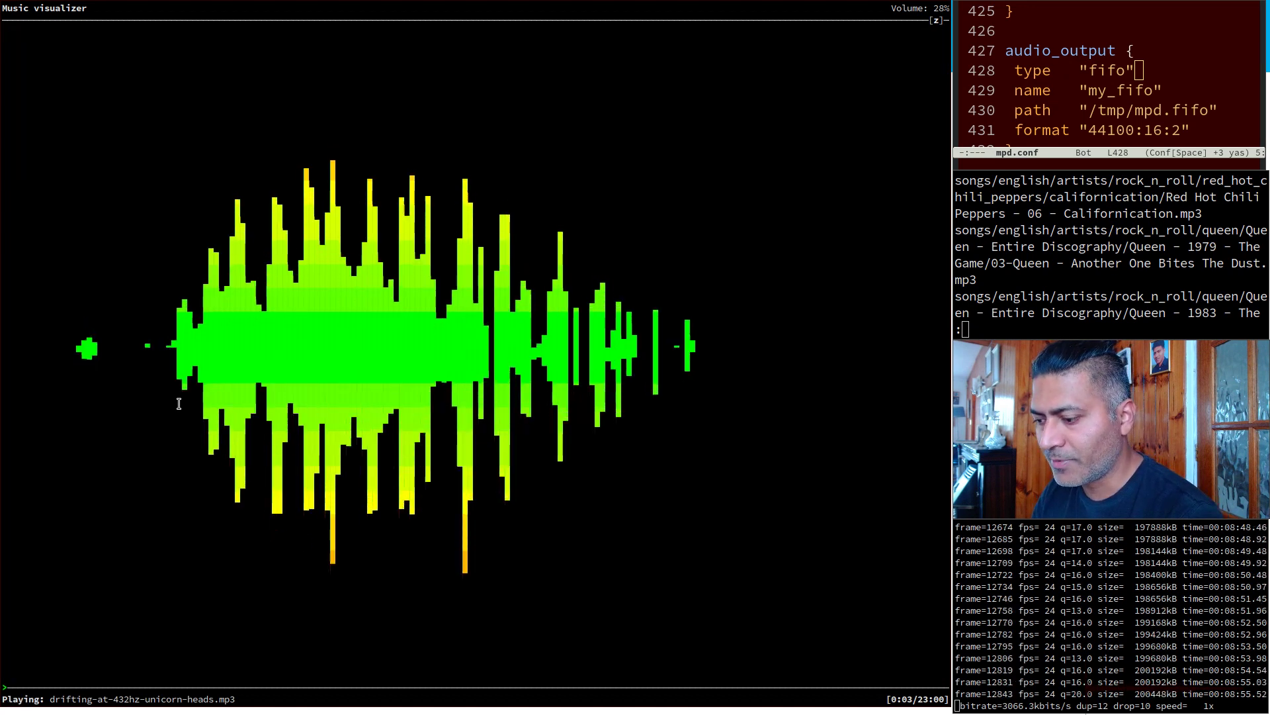
Step: Disable the my_fifo output in the Outputs list and check the visualizer without it
key("7")
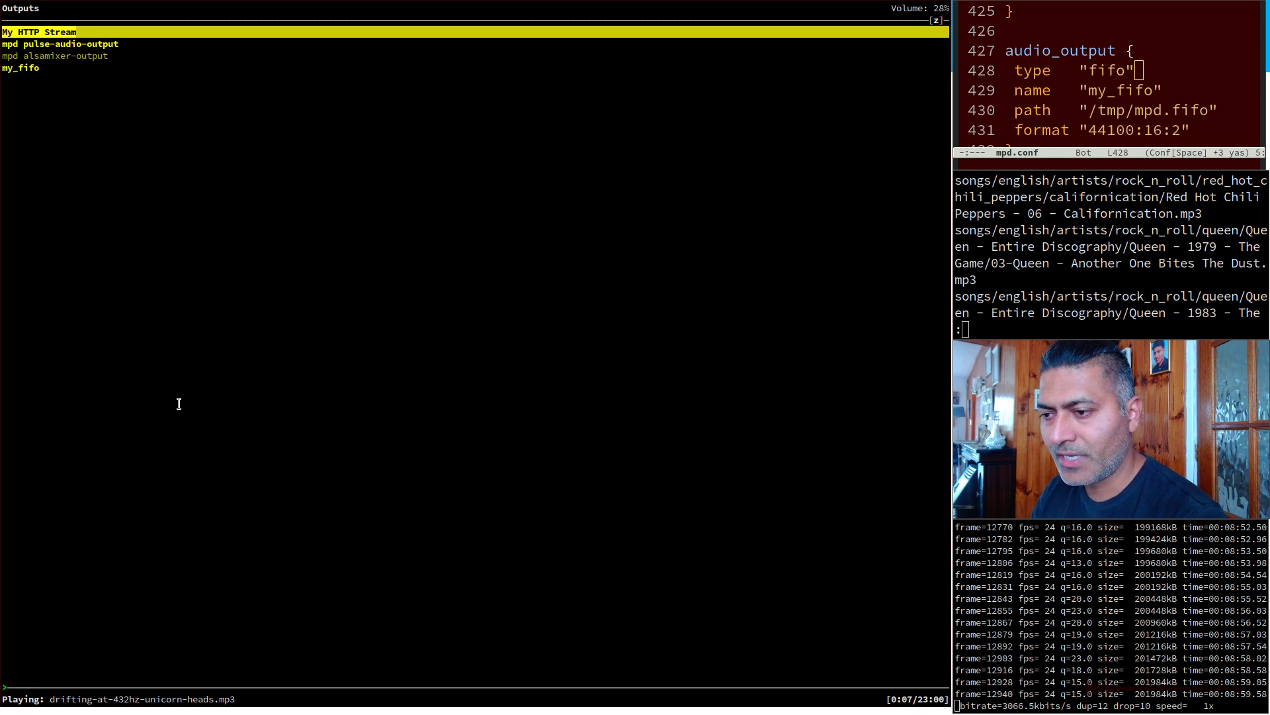
key("Down")
key("Down")
key("Down")
key("Up")
key("Up")
key("Down")
key("Down")
key("space")
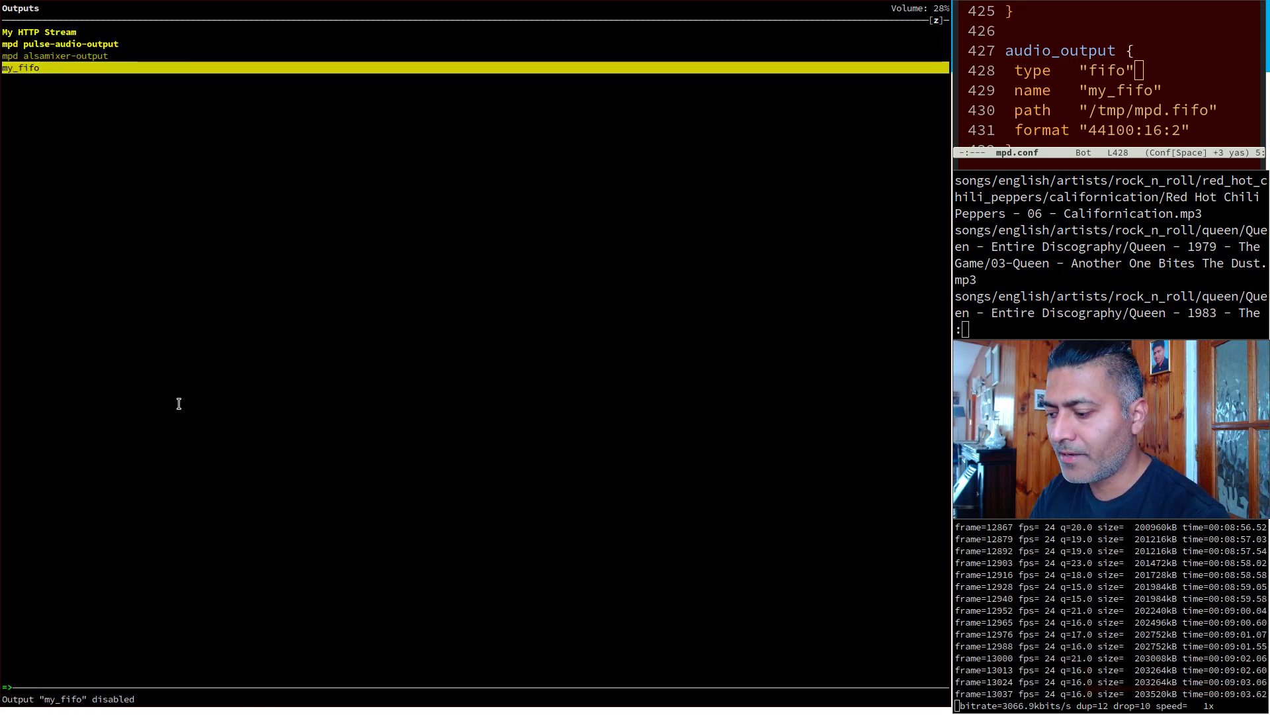
key("8")
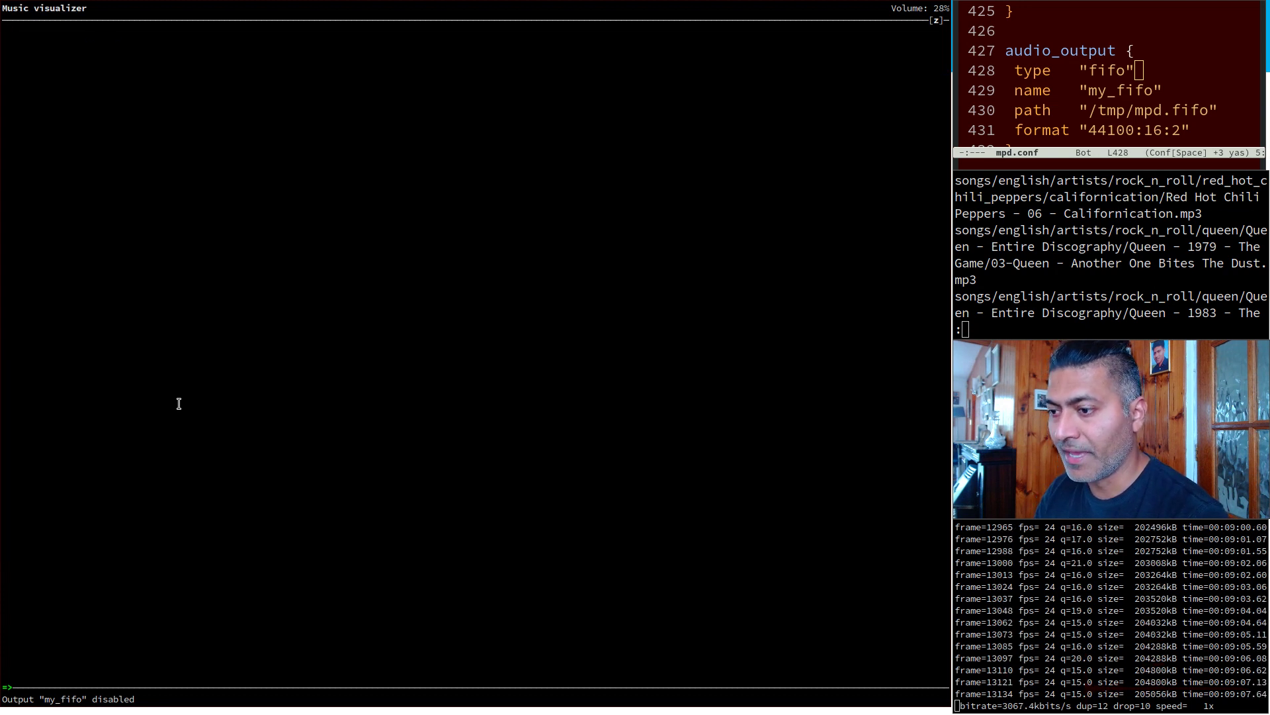
Step: Re-enable my_fifo, confirm the waveforms return, pause playback, and bring mpd.conf to the main area
key("7")
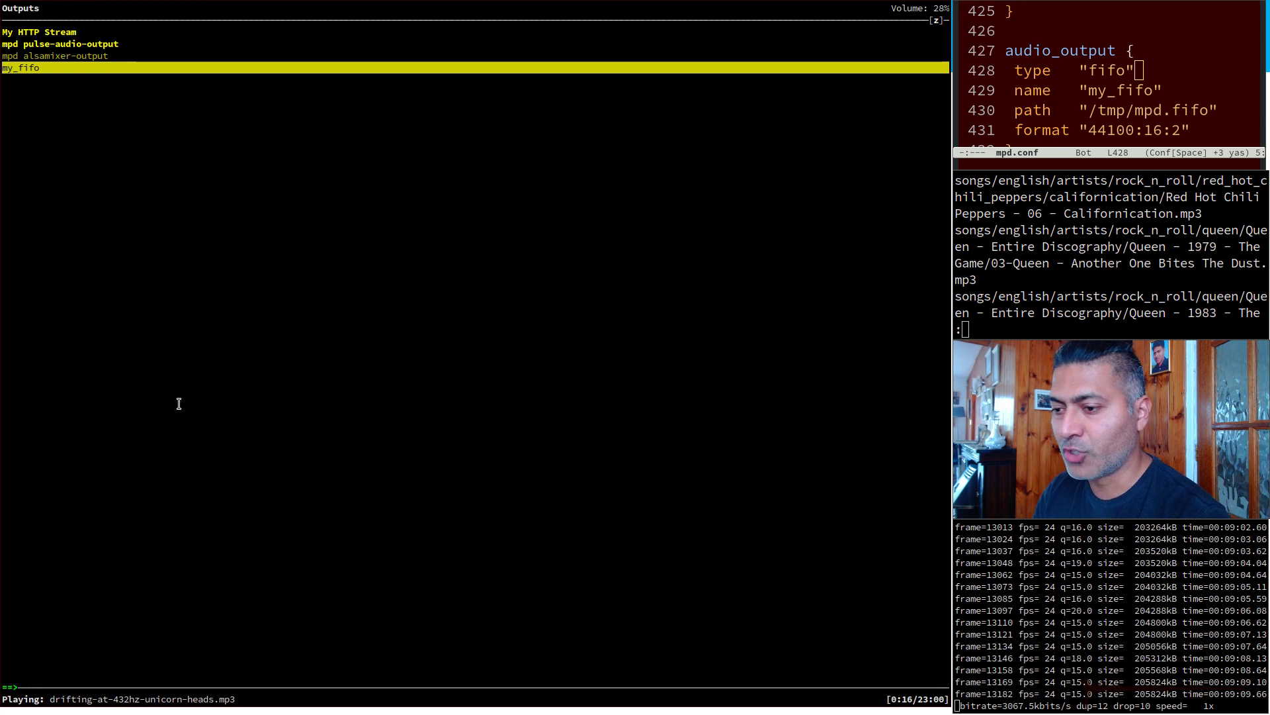
key("space")
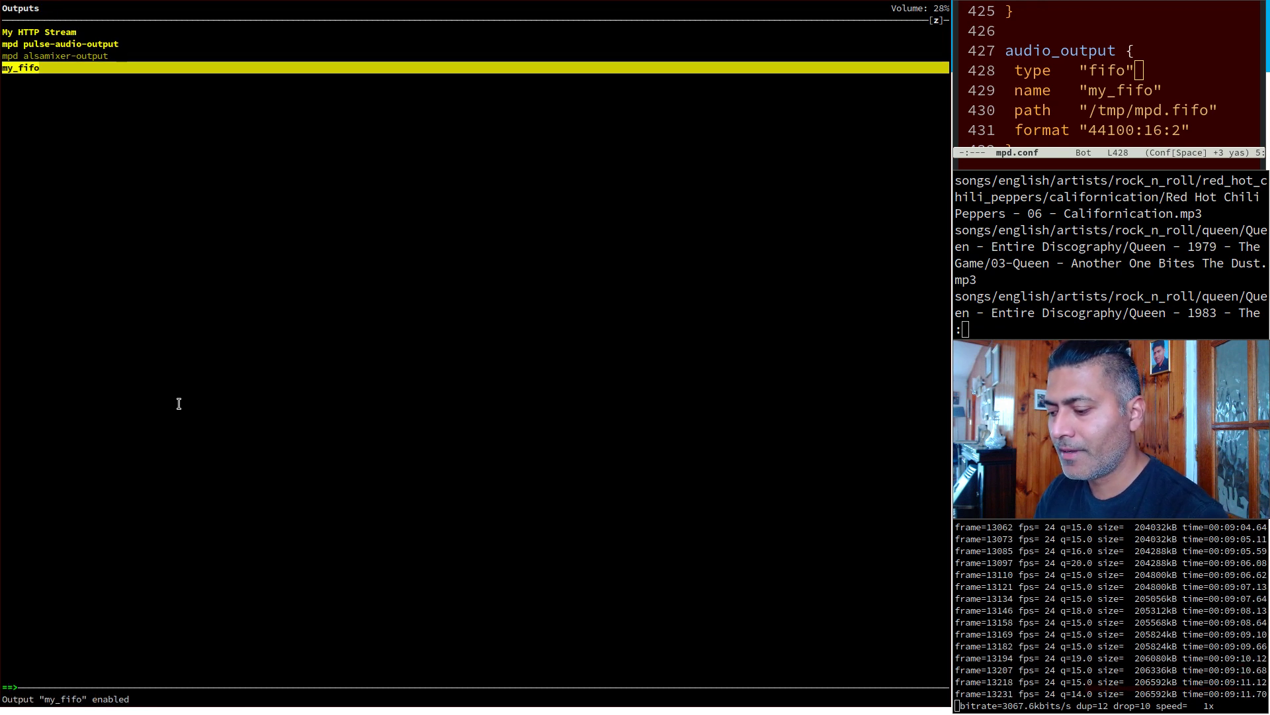
key("8")
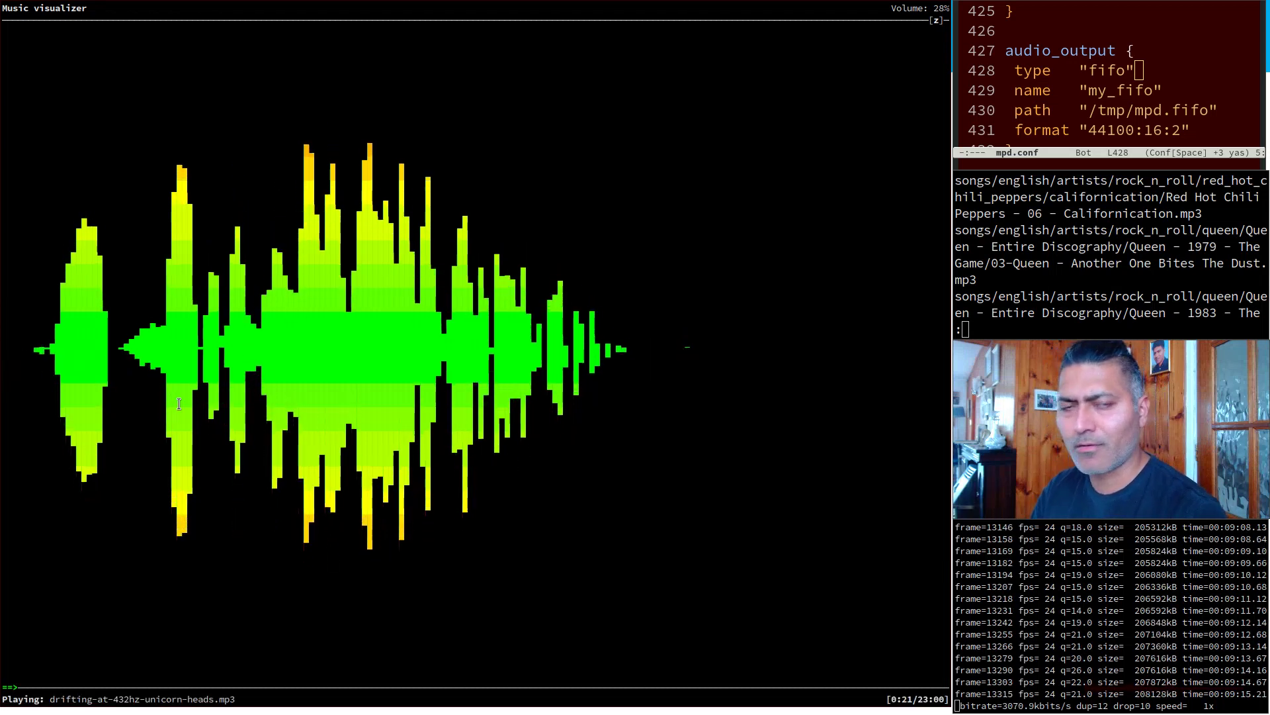
key("p")
key("super+Return")
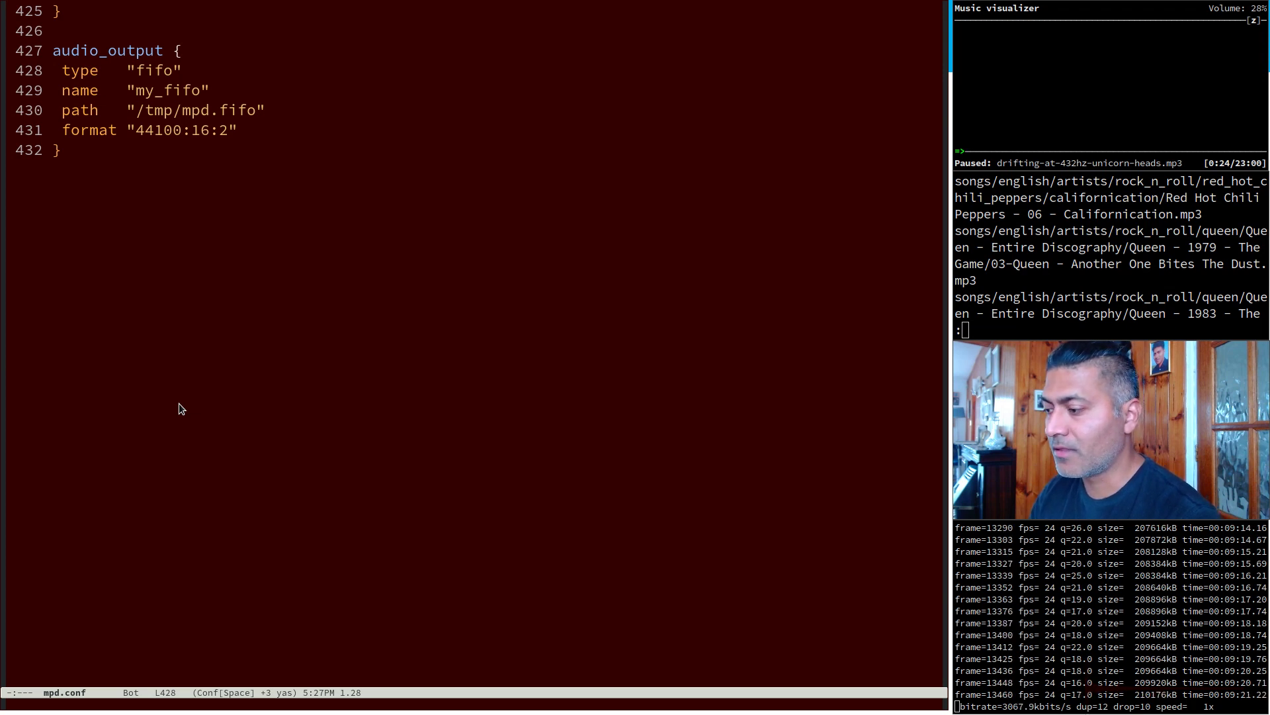
Step: Shift focus off Emacs and promote the webcam window to the main area
key("super+j")
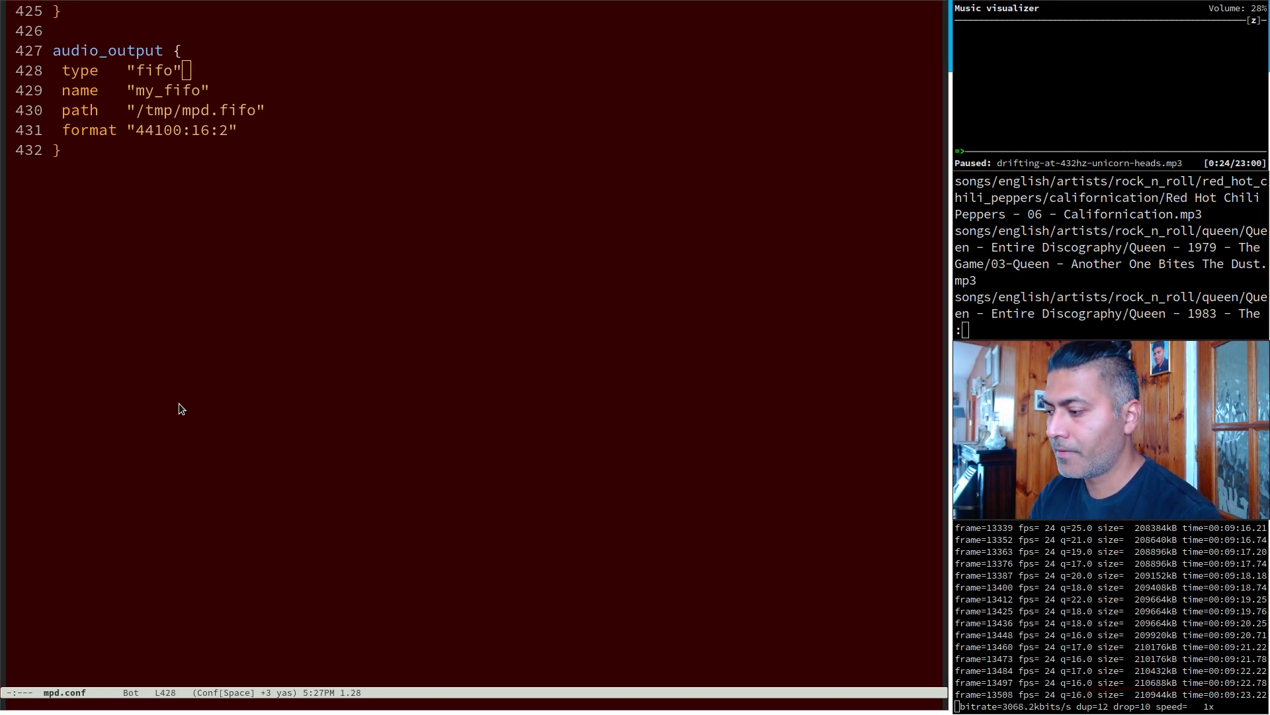
key("super+Return")
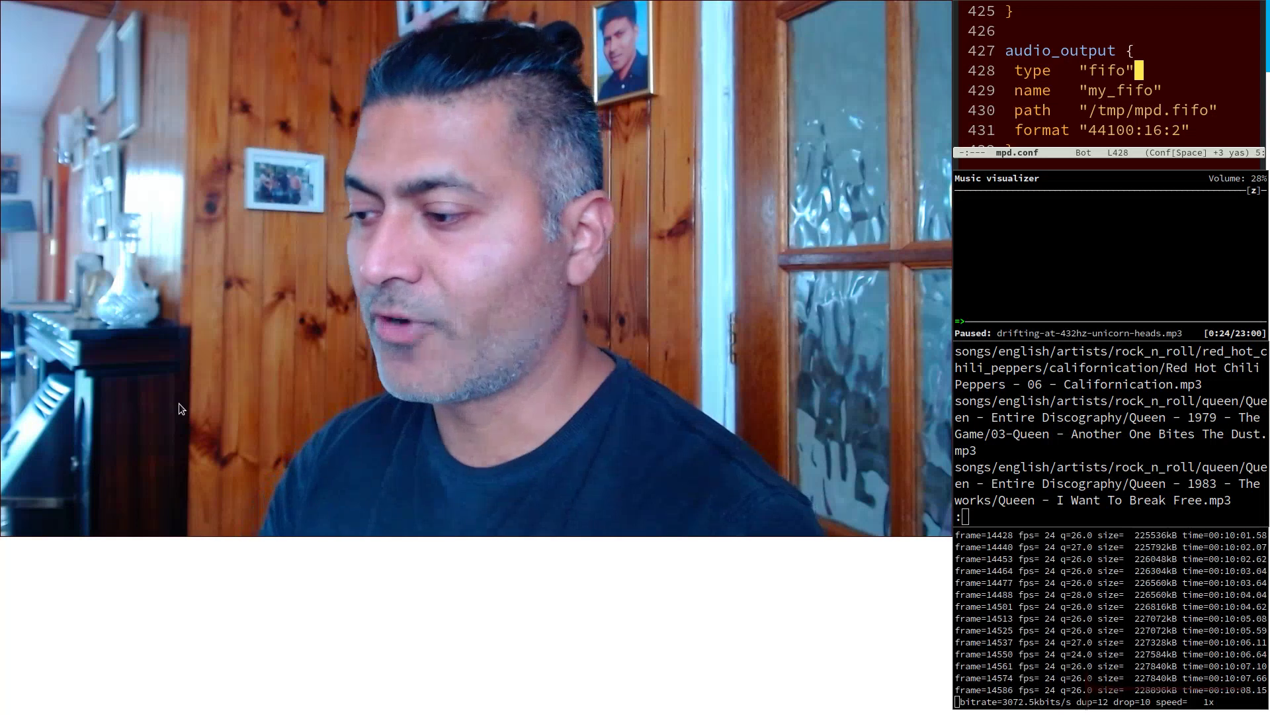
mouse_move(233, 442)
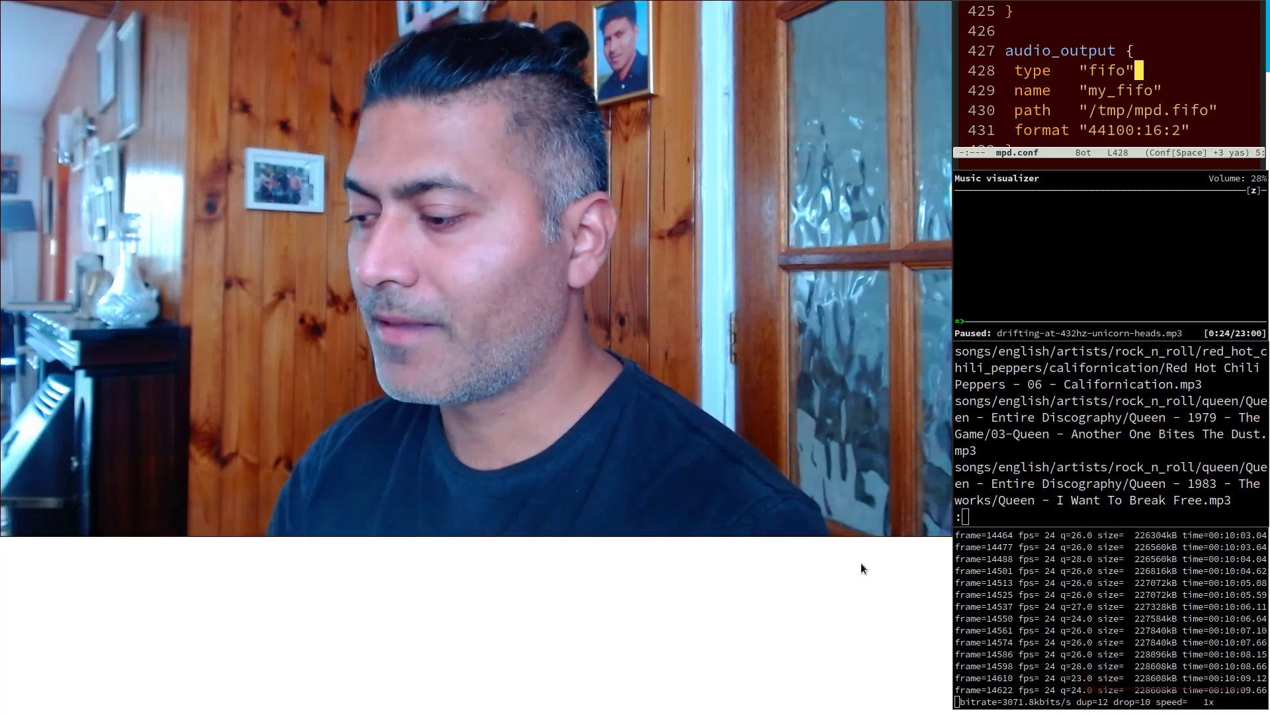